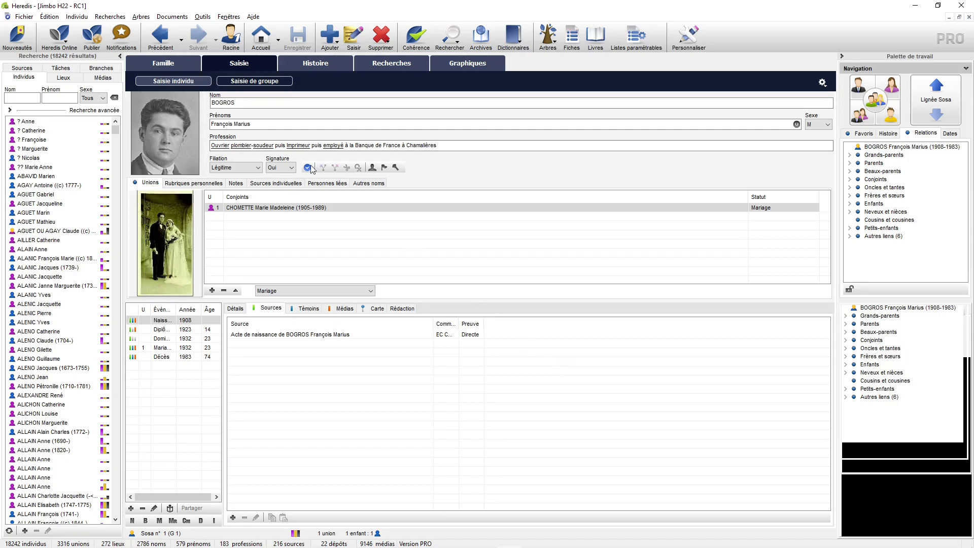
# Search for duplicate individuals limited to the chosen surname and its variants, and examine a potential match among the results.
pyautogui.click(110, 17)
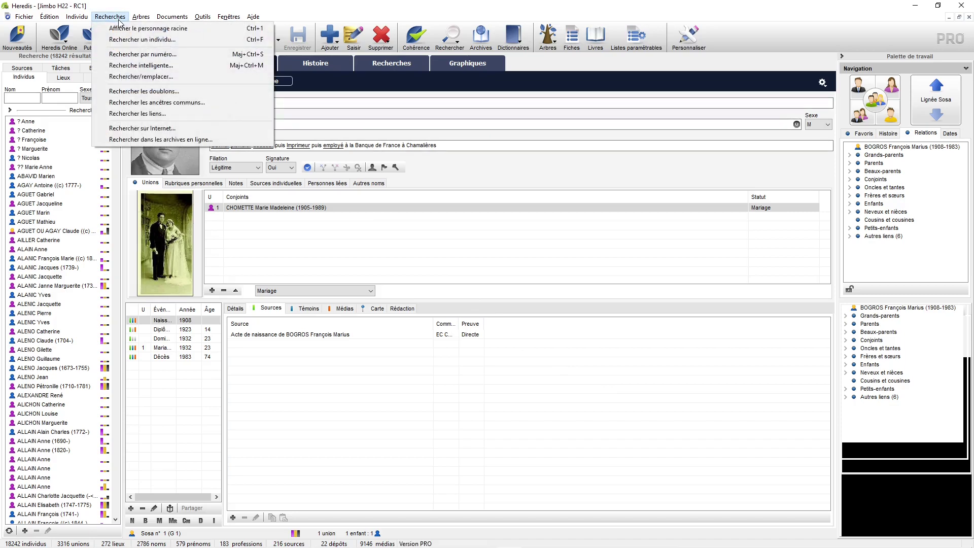
pyautogui.click(112, 91)
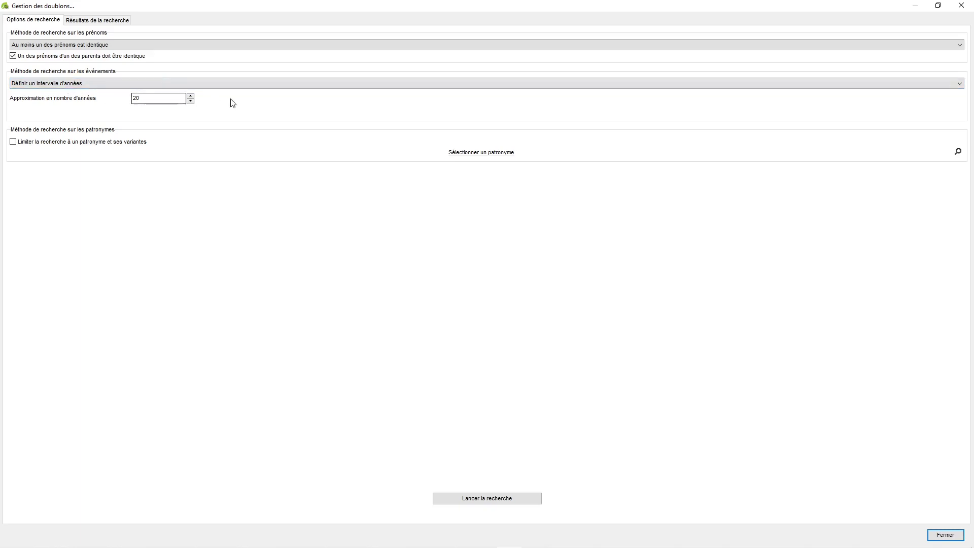
pyautogui.click(477, 154)
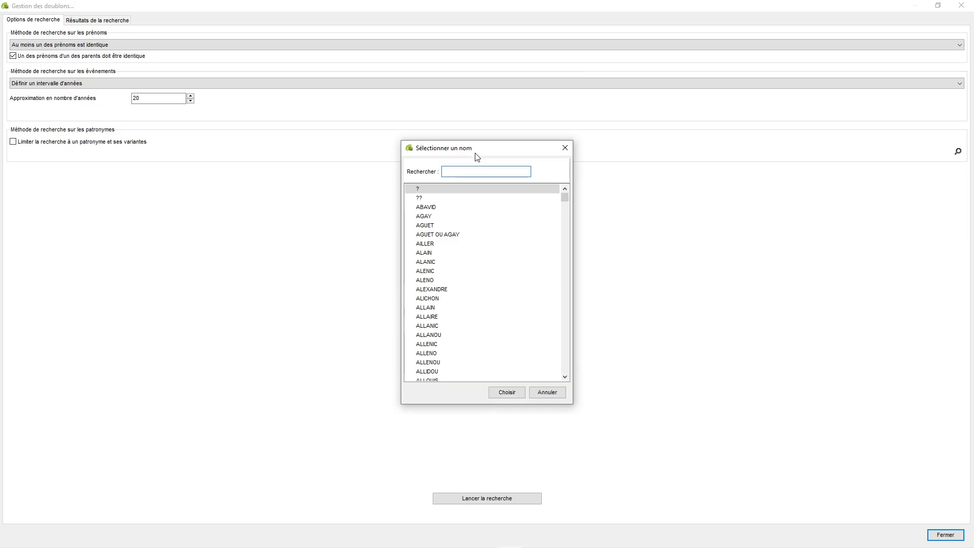
pyautogui.write('MARCHE')
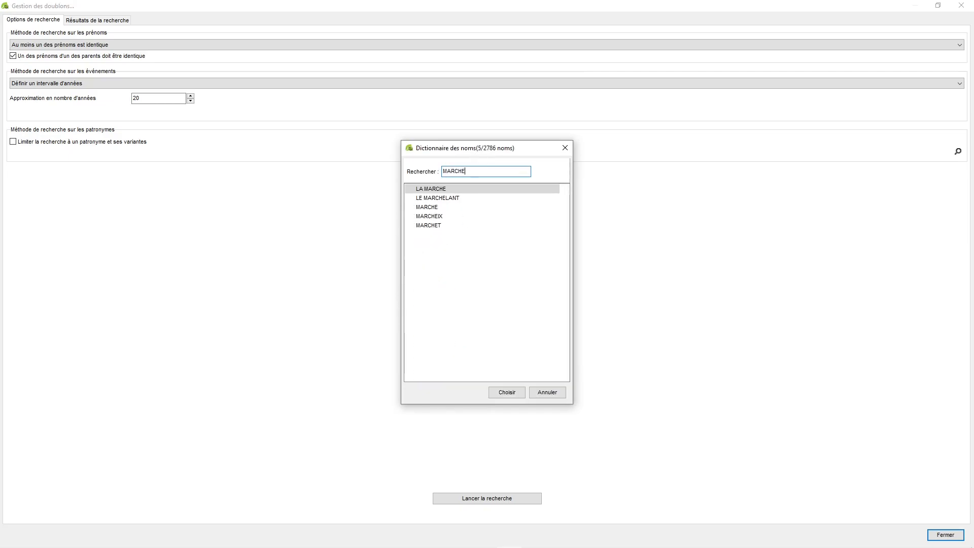
pyautogui.doubleClick(440, 207)
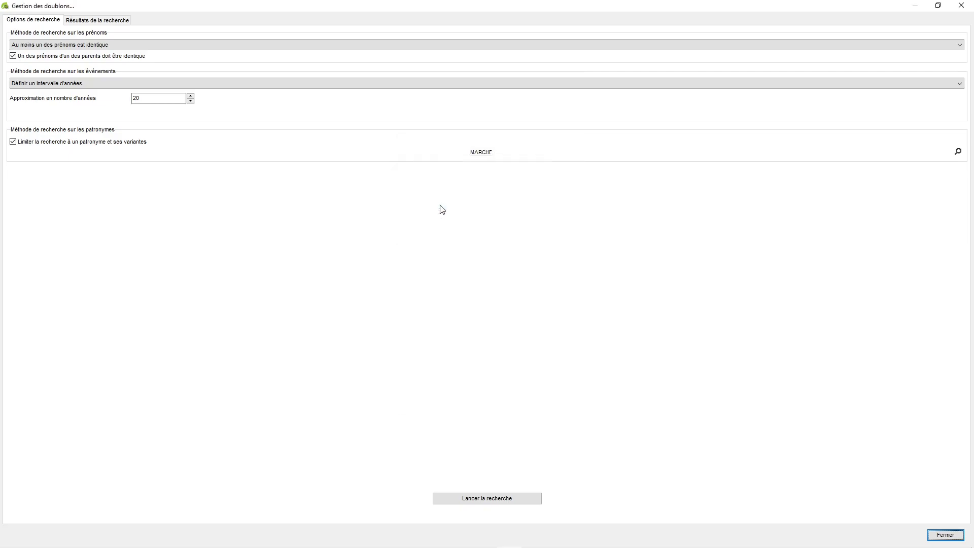
pyautogui.click(502, 498)
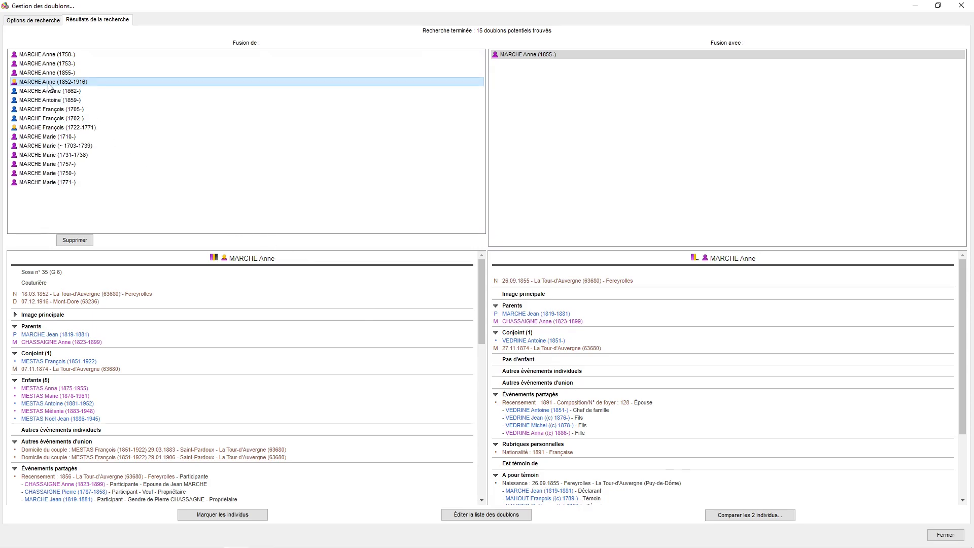
pyautogui.click(514, 56)
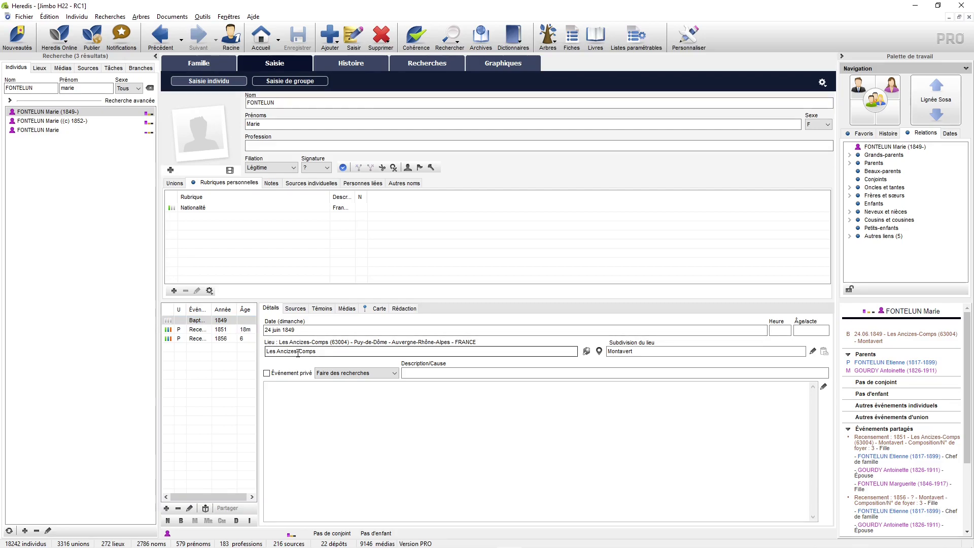
# Set up a merge for the current individual, review only her potential duplicates, and choose the first listed one as second individual.
pyautogui.click(81, 21)
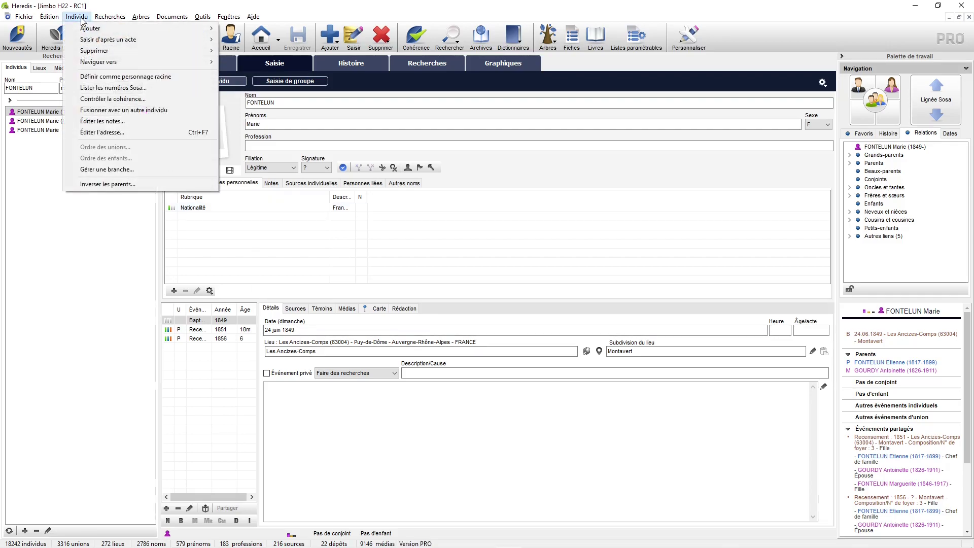
pyautogui.click(84, 110)
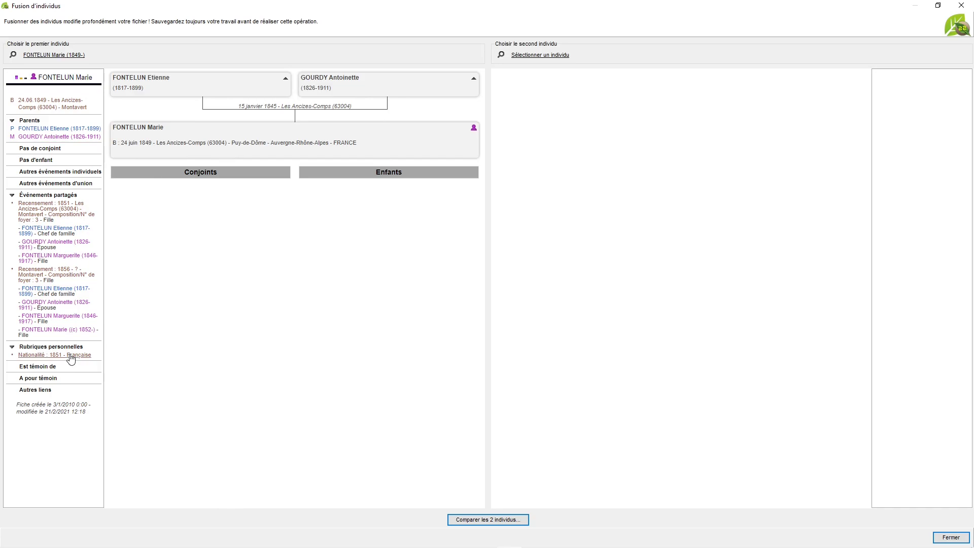
pyautogui.click(538, 56)
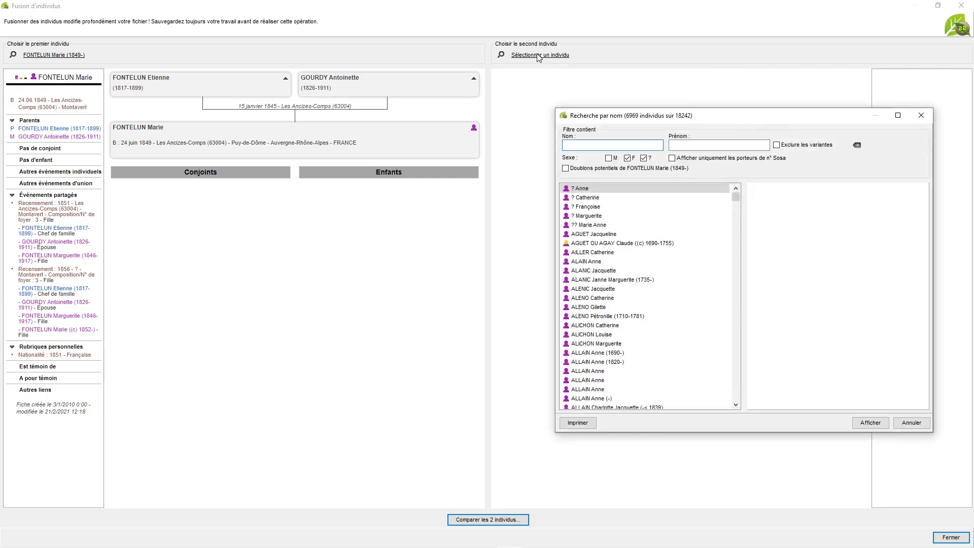
pyautogui.moveTo(761, 120); pyautogui.dragTo(561, 87)
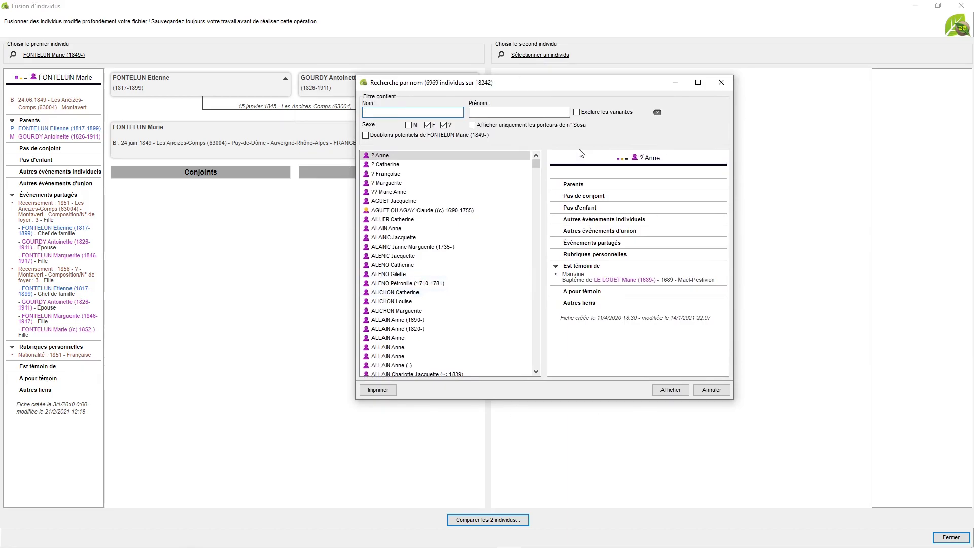
pyautogui.click(365, 135)
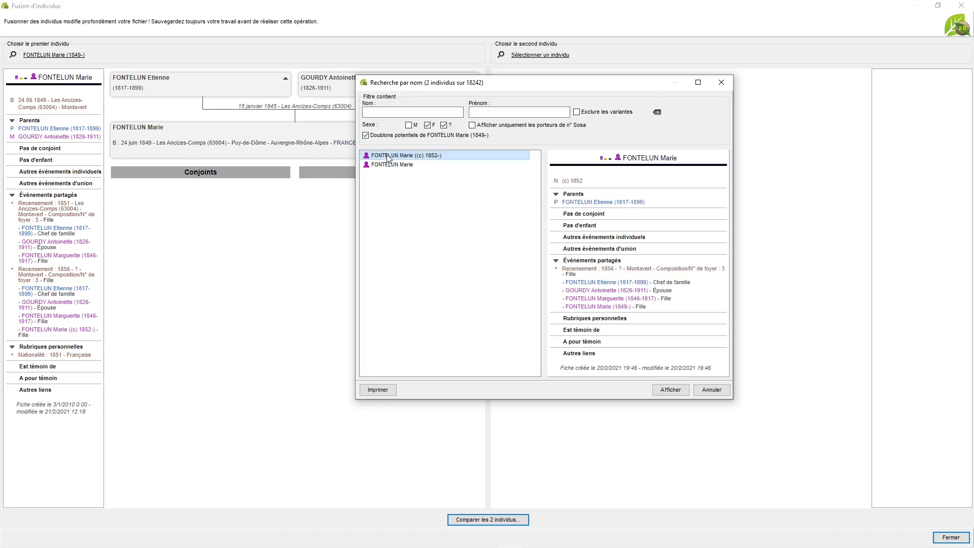
pyautogui.click(388, 165)
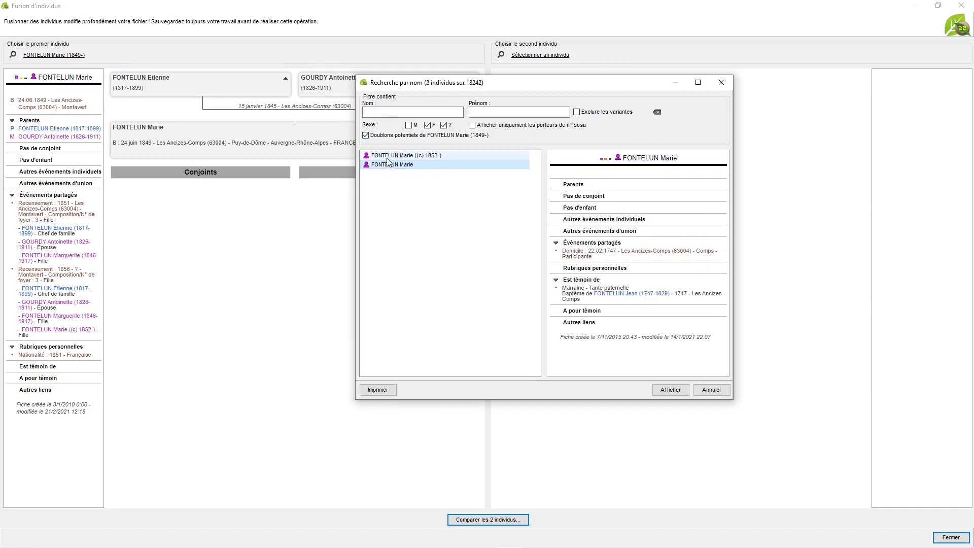
pyautogui.click(386, 156)
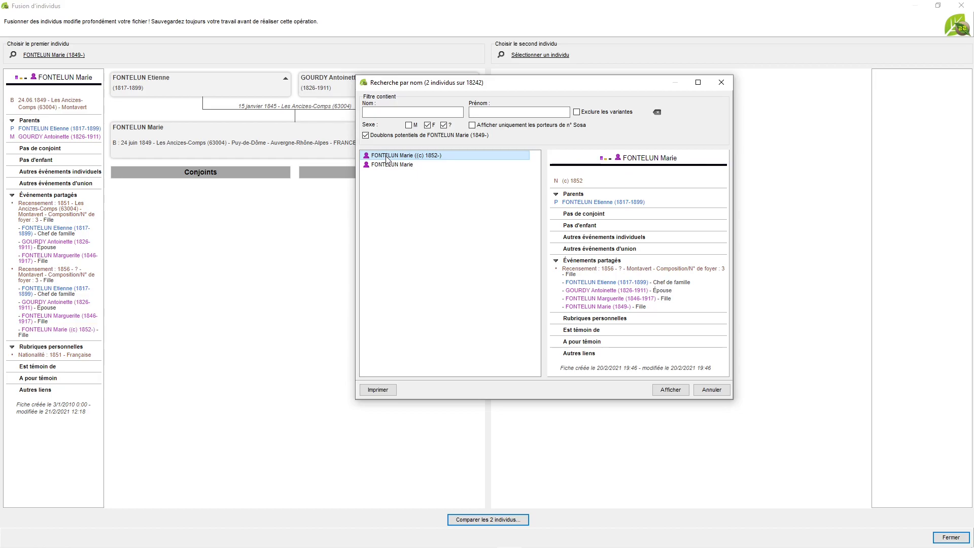
pyautogui.doubleClick(386, 156)
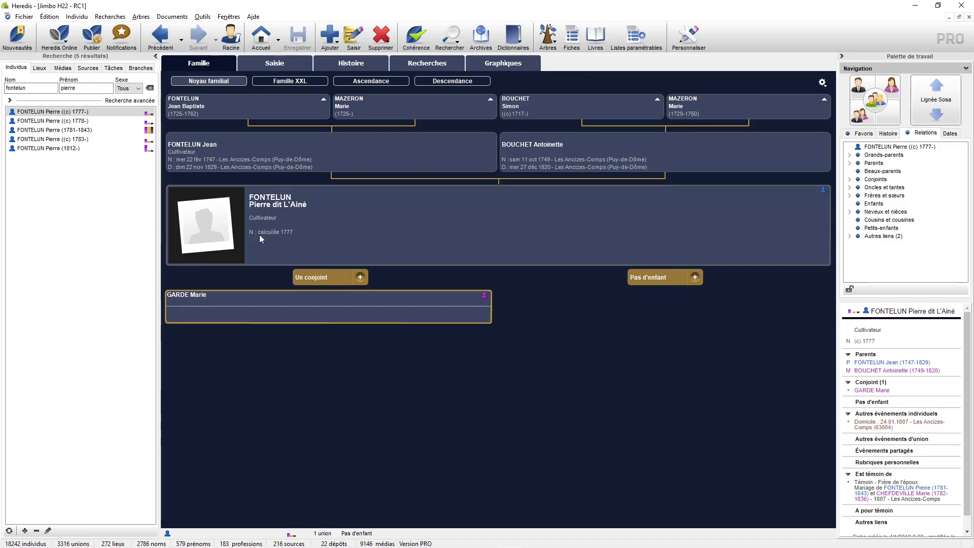
# Set up a merge for the current individual with his first listed potential duplicate as second individual, and compare the two.
pyautogui.click(76, 16)
pyautogui.click(97, 111)
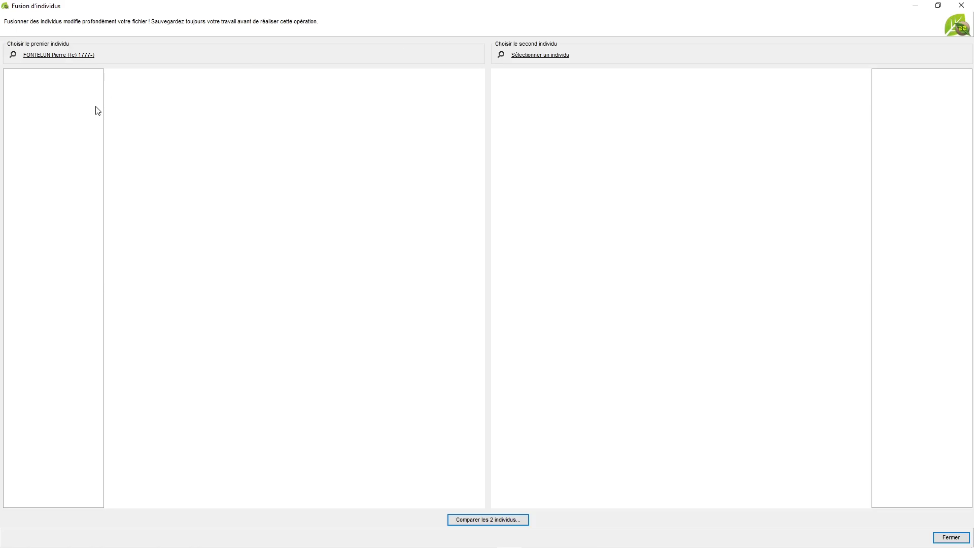
pyautogui.click(523, 55)
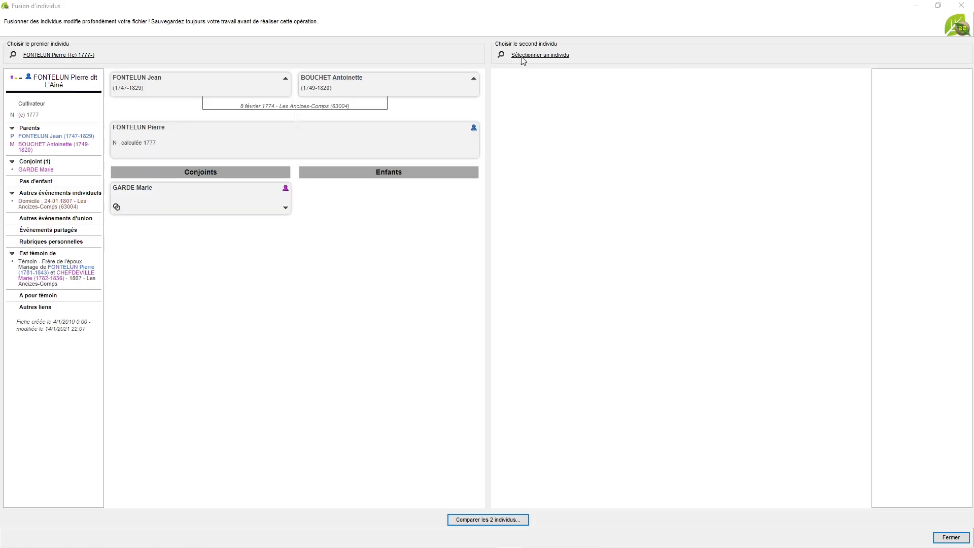
pyautogui.click(412, 135)
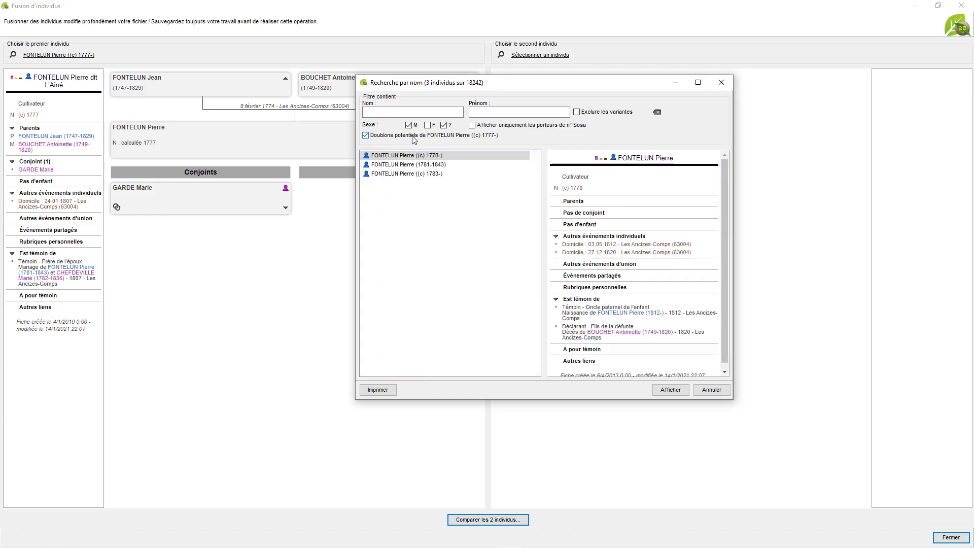
pyautogui.doubleClick(390, 157)
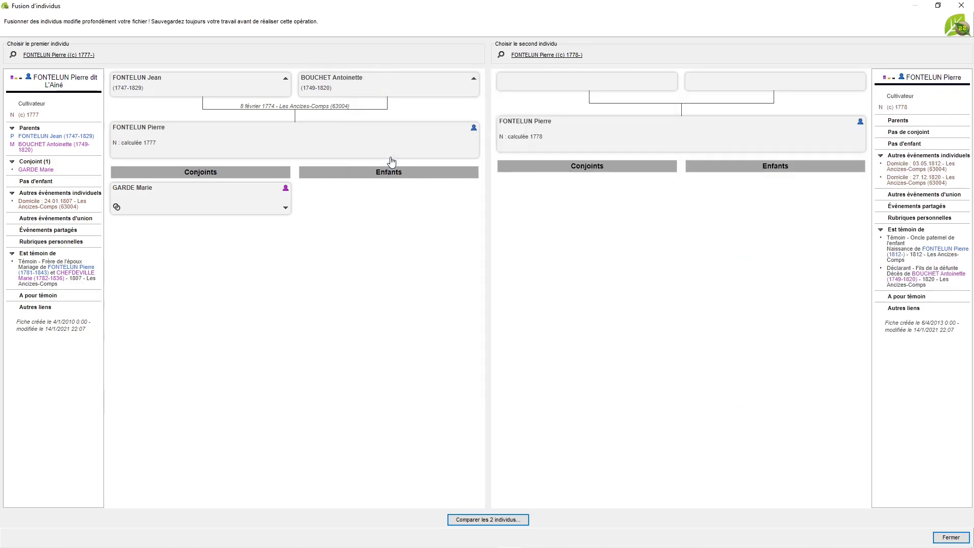
pyautogui.click(487, 520)
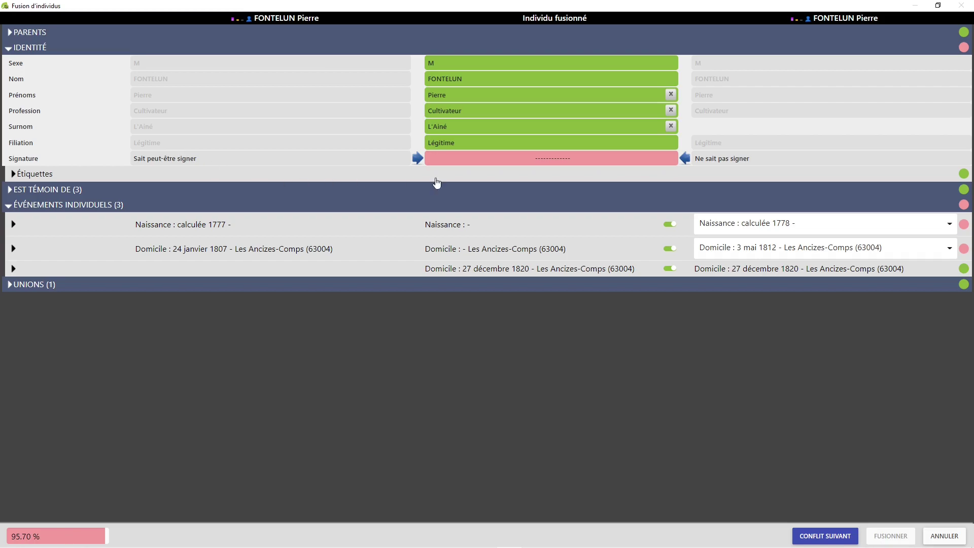
# Resolve the signature conflict with "Ne sait pas signer" and keep the second individual's birth date for the merged individual.
pyautogui.click(685, 158)
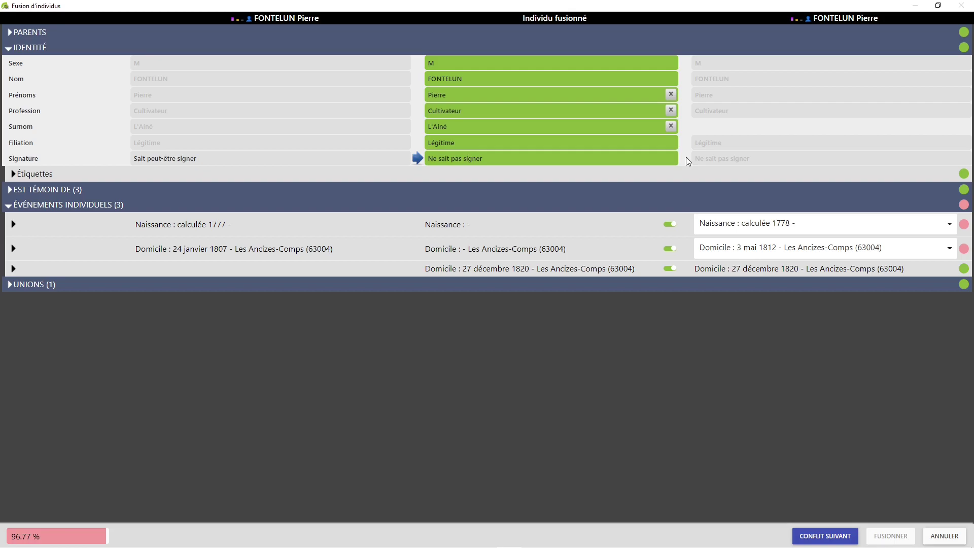
pyautogui.click(13, 225)
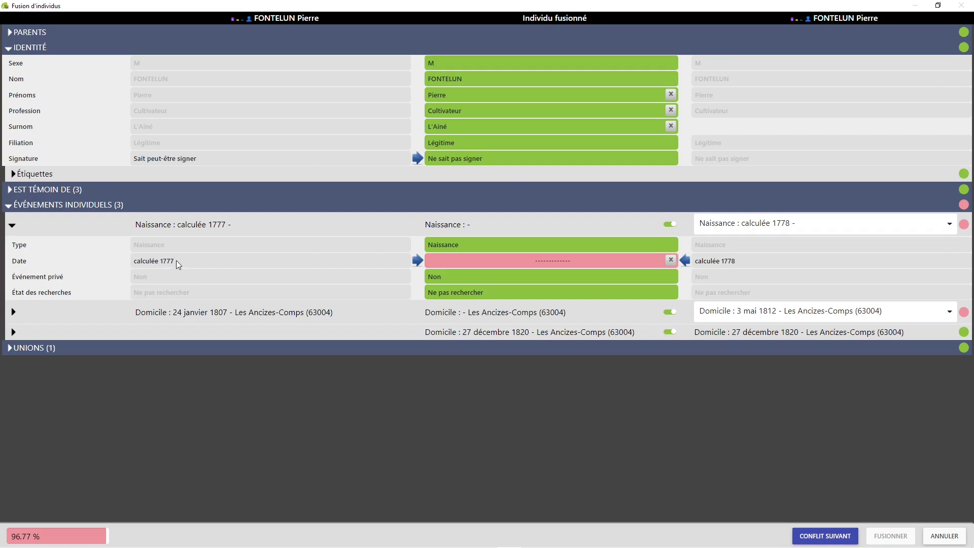
pyautogui.click(686, 260)
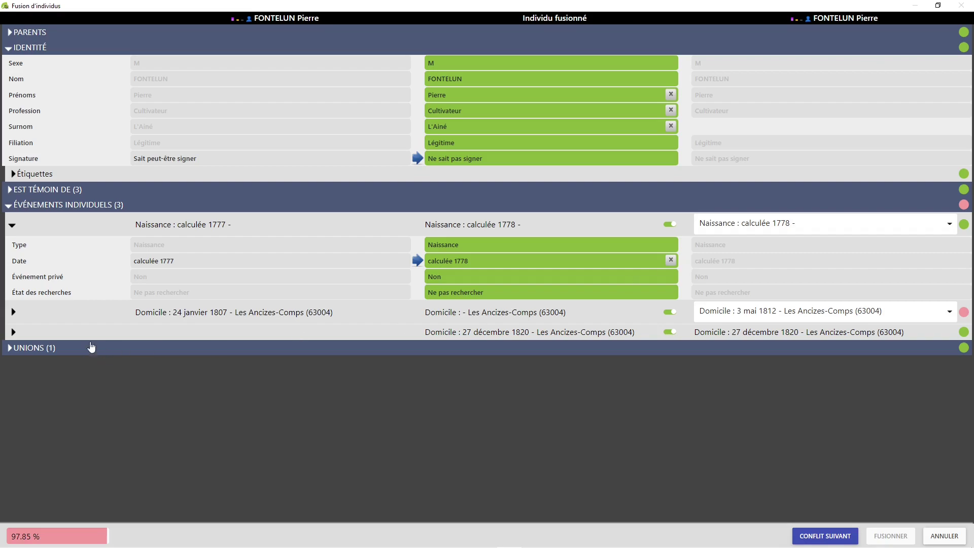
# Match the 24 janvier 1807 domicile with "Aucun" so both domiciles are kept separately, and merge the two individuals.
pyautogui.click(13, 312)
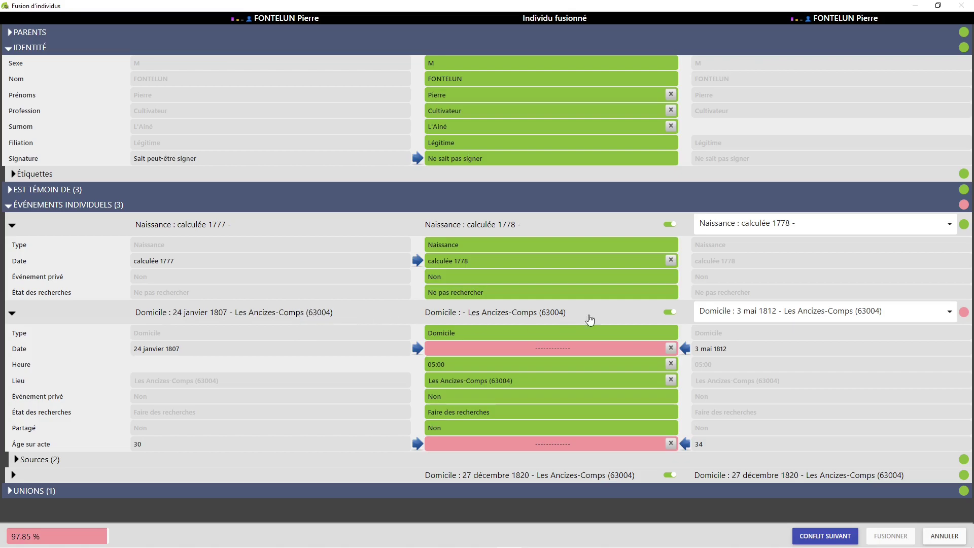
pyautogui.click(949, 315)
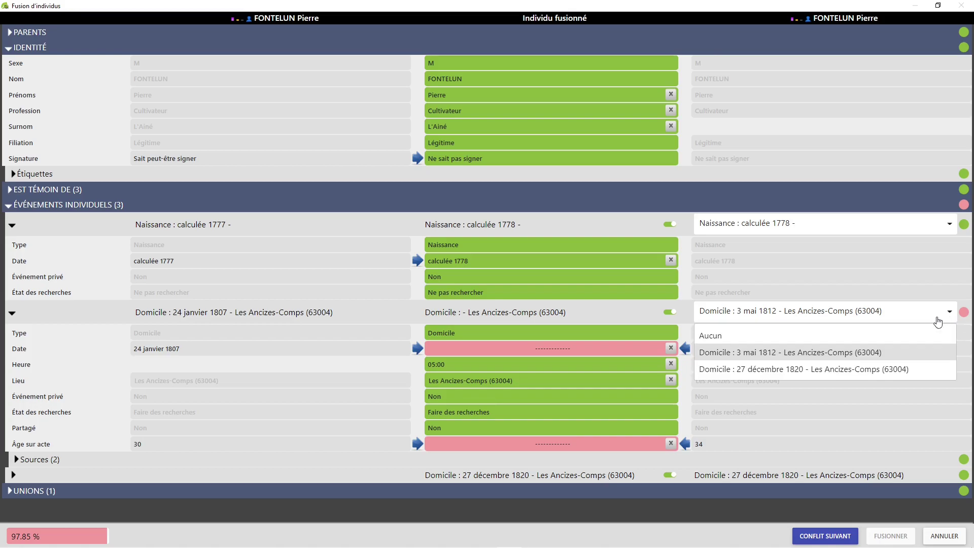
pyautogui.click(831, 336)
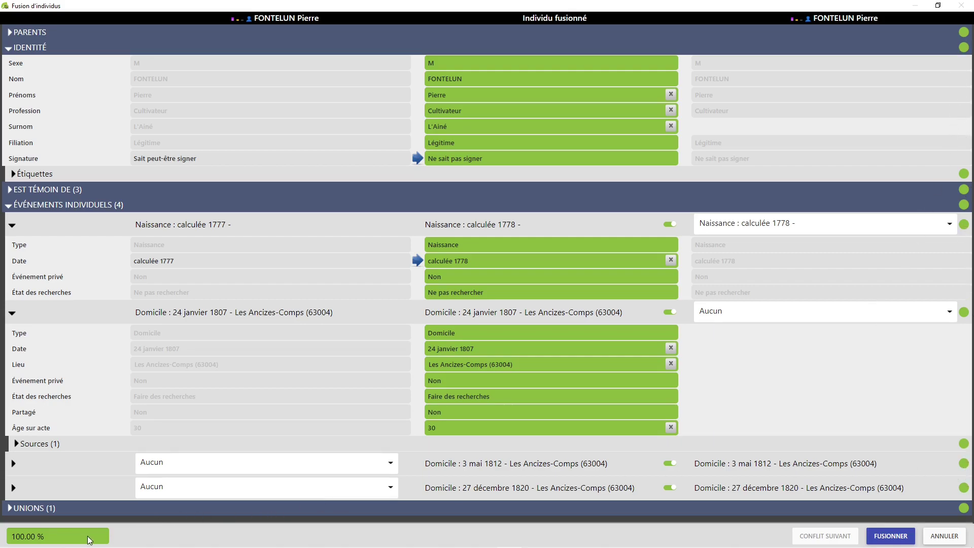
pyautogui.click(895, 535)
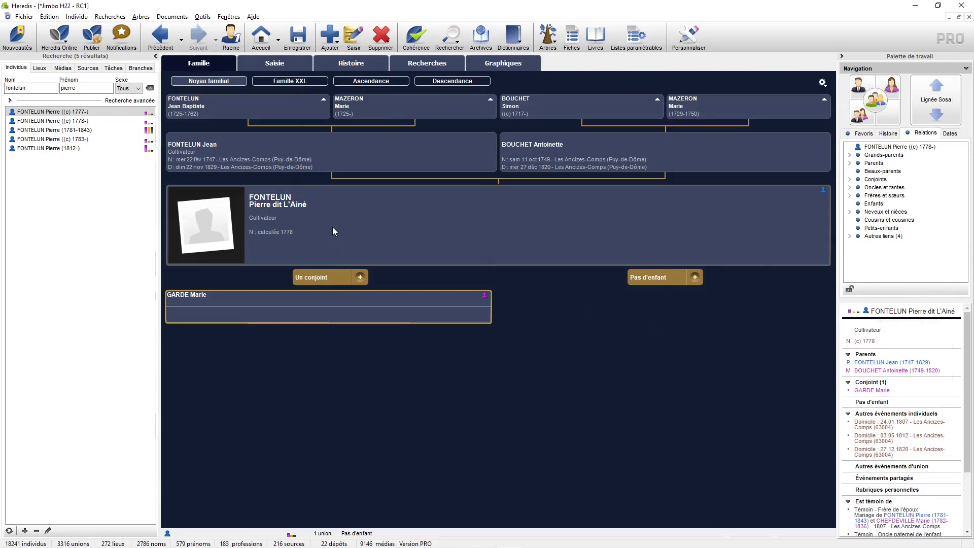
# Open the merged individual's data entry record, and compare it with the record of the same-named individual nicknamed "Le Jeune".
pyautogui.doubleClick(333, 231)
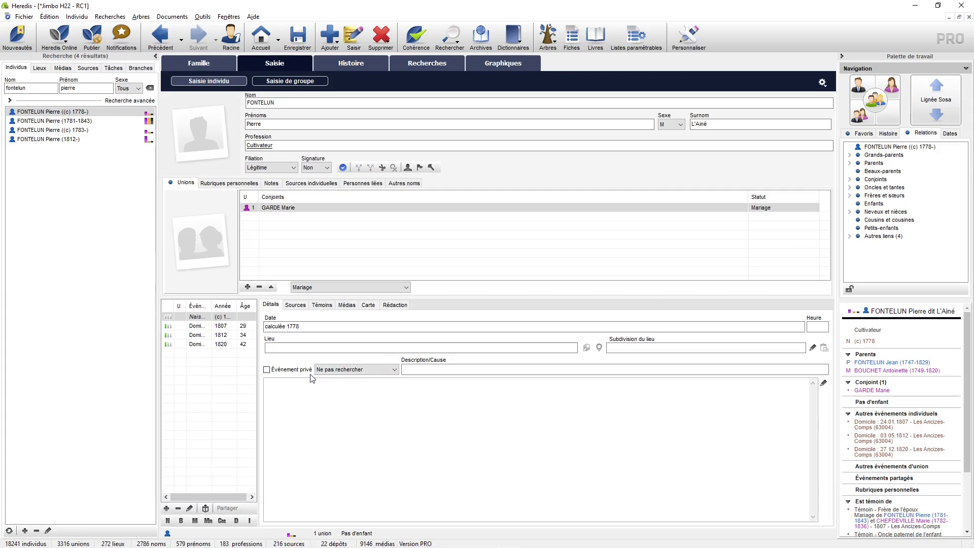
pyautogui.moveTo(169, 134)
pyautogui.click(99, 122)
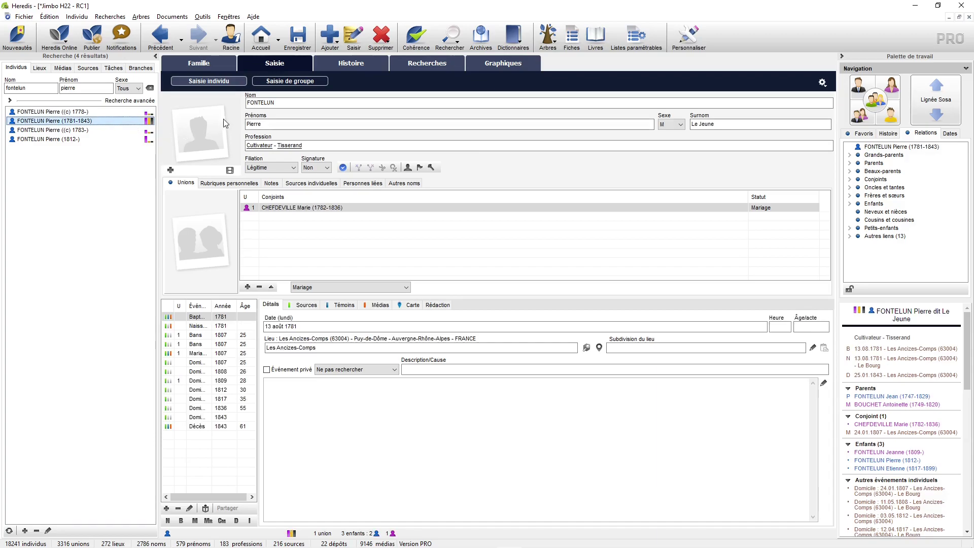
pyautogui.click(700, 125)
pyautogui.click(710, 388)
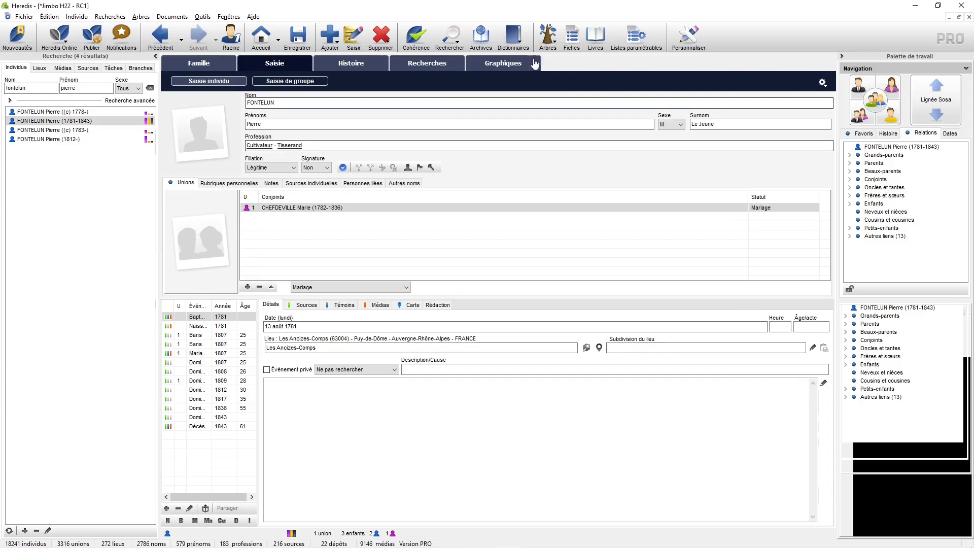
# Open the places dictionary and examine the usages and subdivisions of the unnamed "?" places.
pyautogui.click(520, 31)
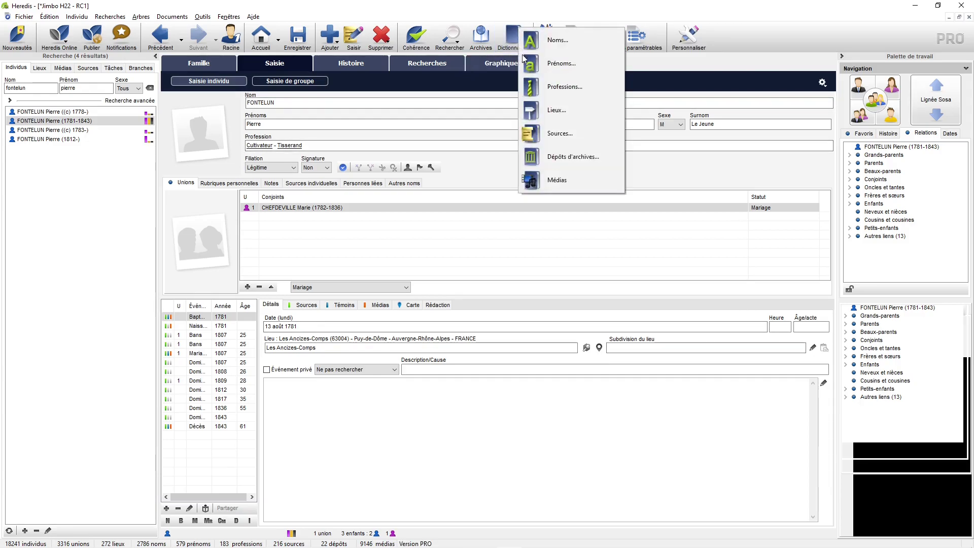
pyautogui.click(532, 110)
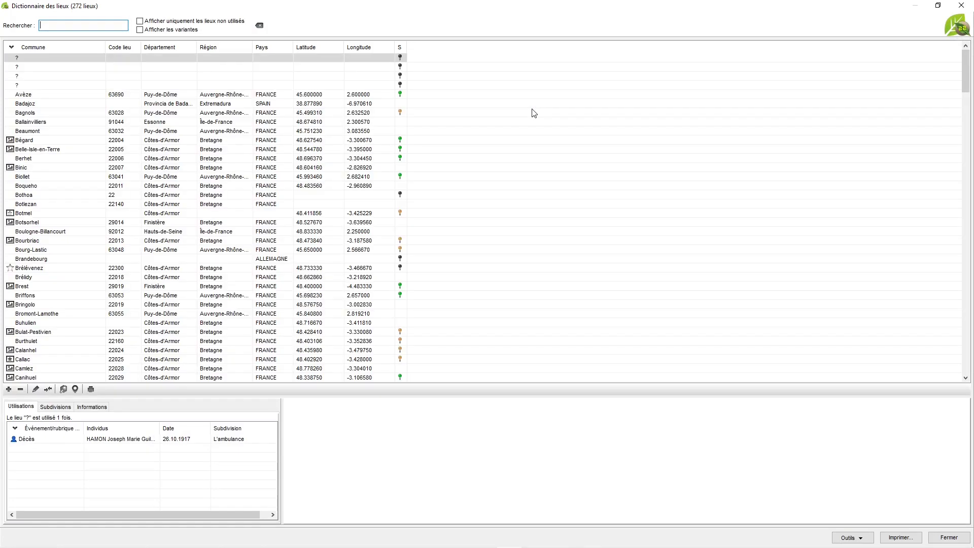
pyautogui.click(22, 67)
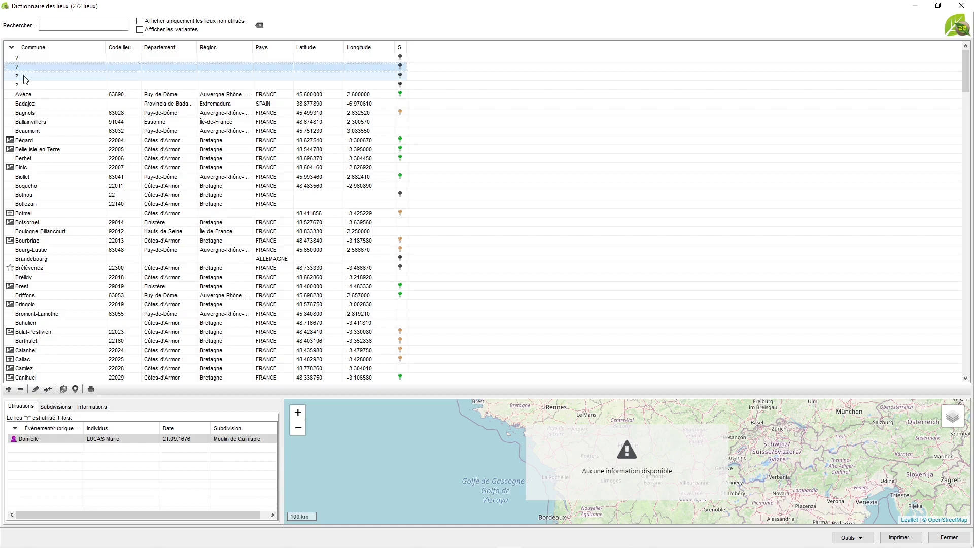
pyautogui.click(24, 77)
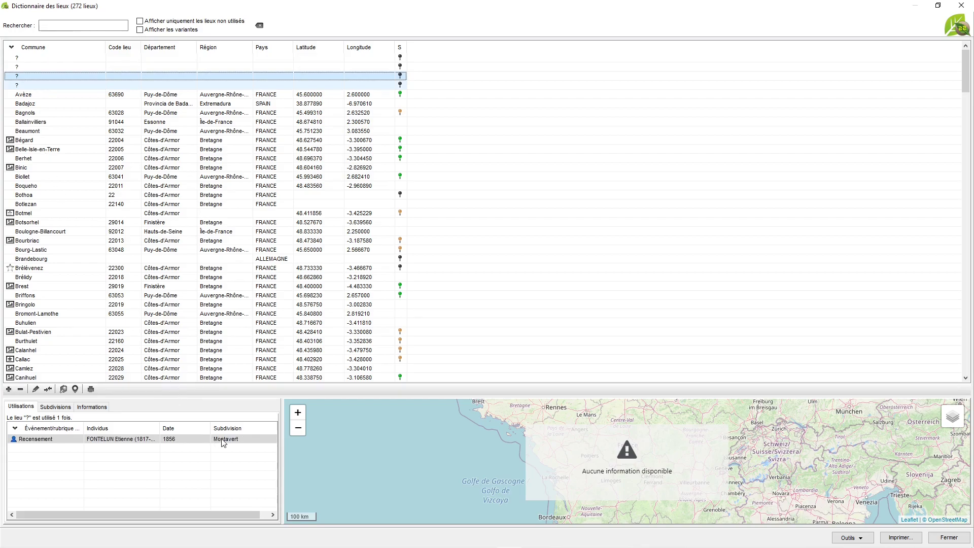
pyautogui.click(29, 87)
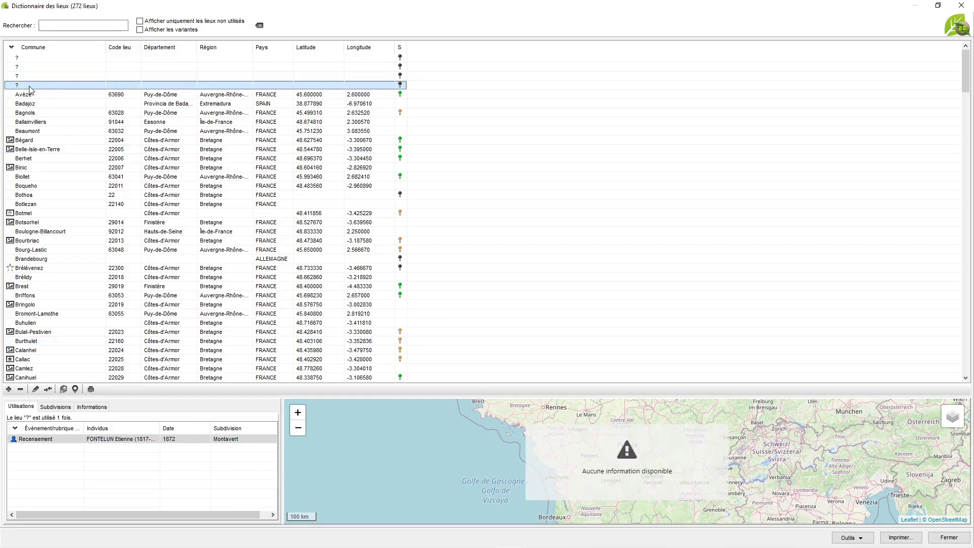
# Replace the two "?" places used for the Montavert censuses with Les Ancizes-Comps, and display that place's usages and map.
pyautogui.click(32, 77)
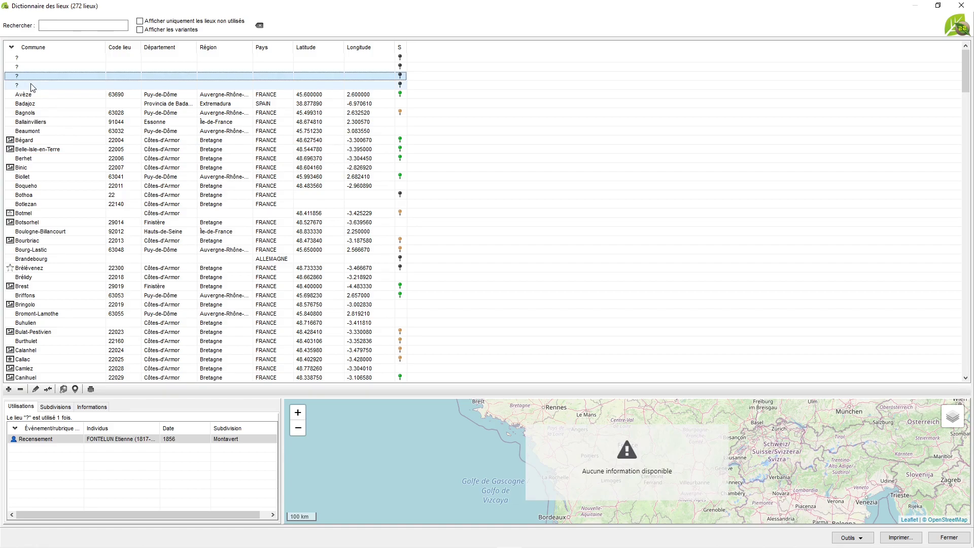
pyautogui.click(32, 87)
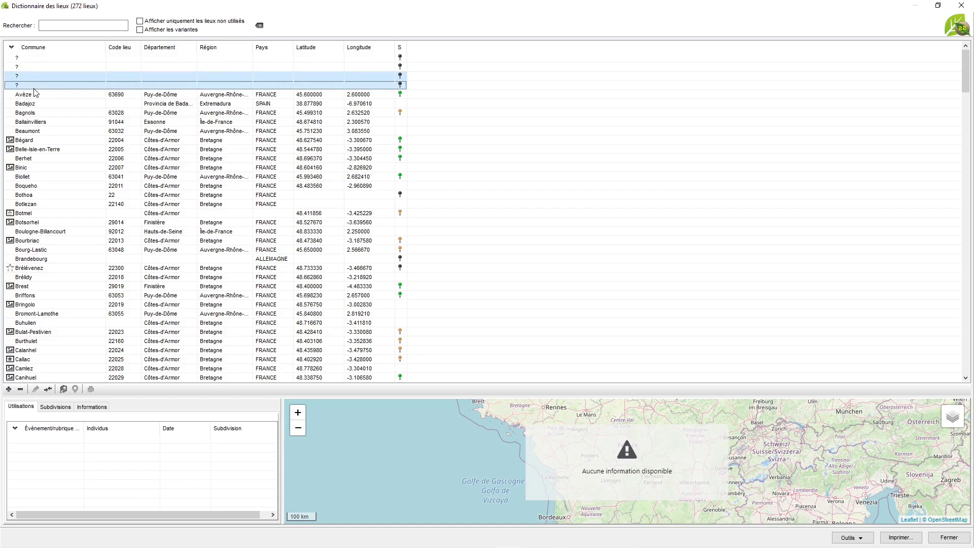
pyautogui.click(48, 389)
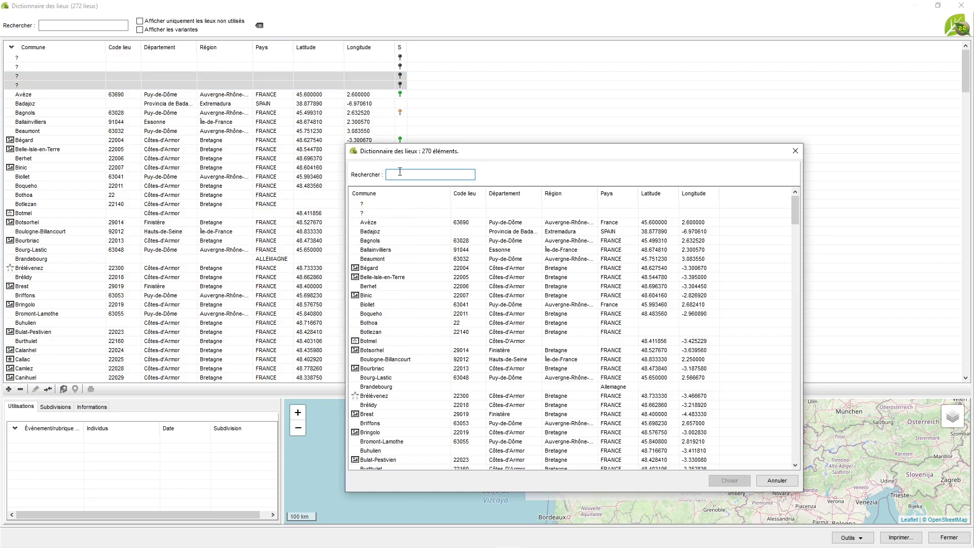
pyautogui.write('les ancie')
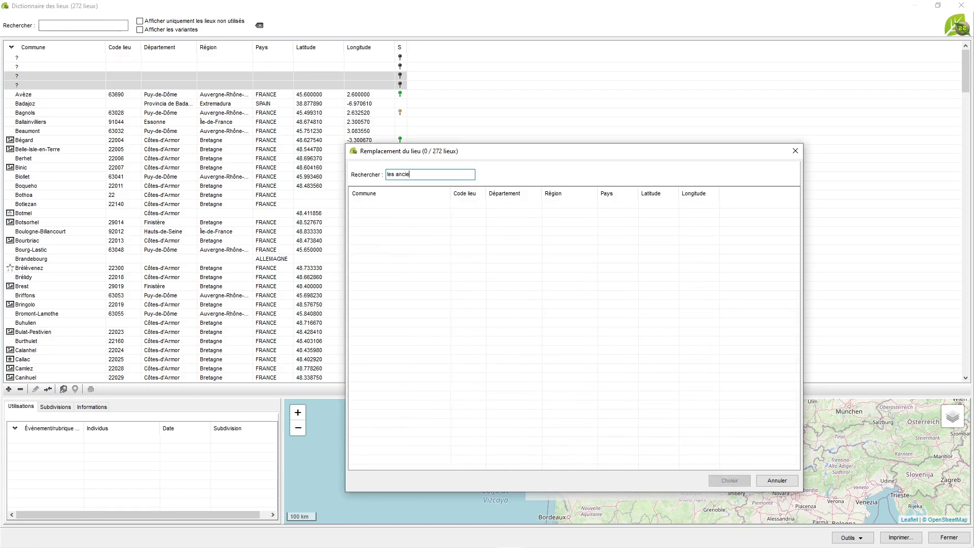
pyautogui.doubleClick(395, 204)
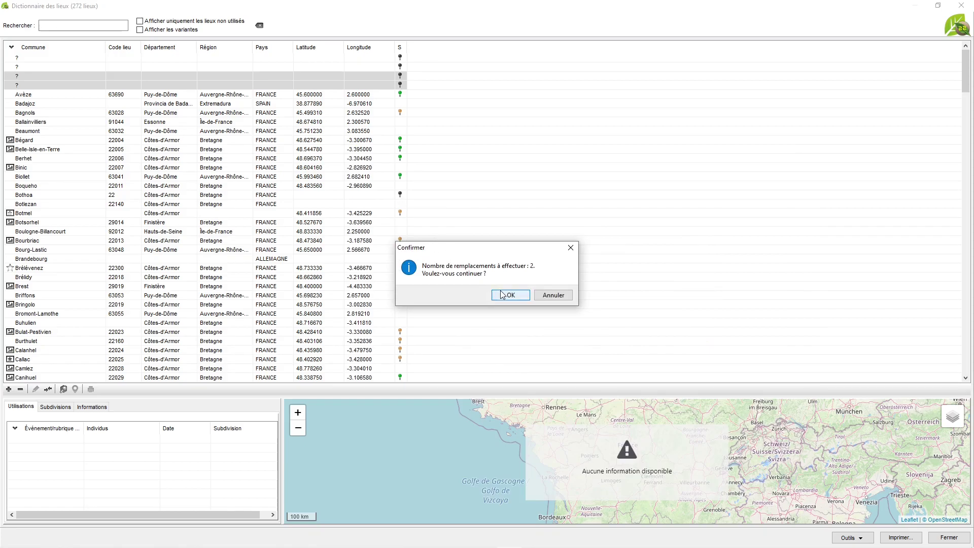
pyautogui.click(507, 295)
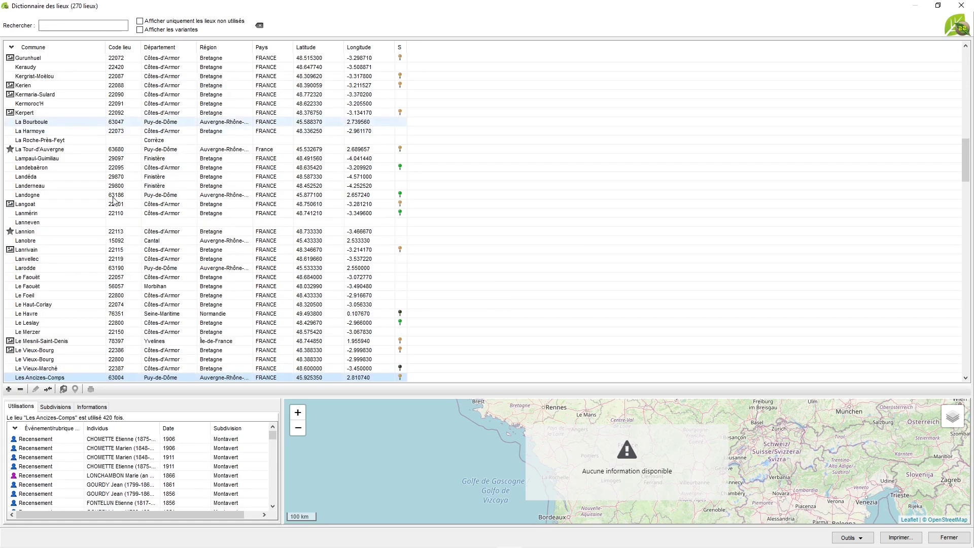
pyautogui.click(61, 378)
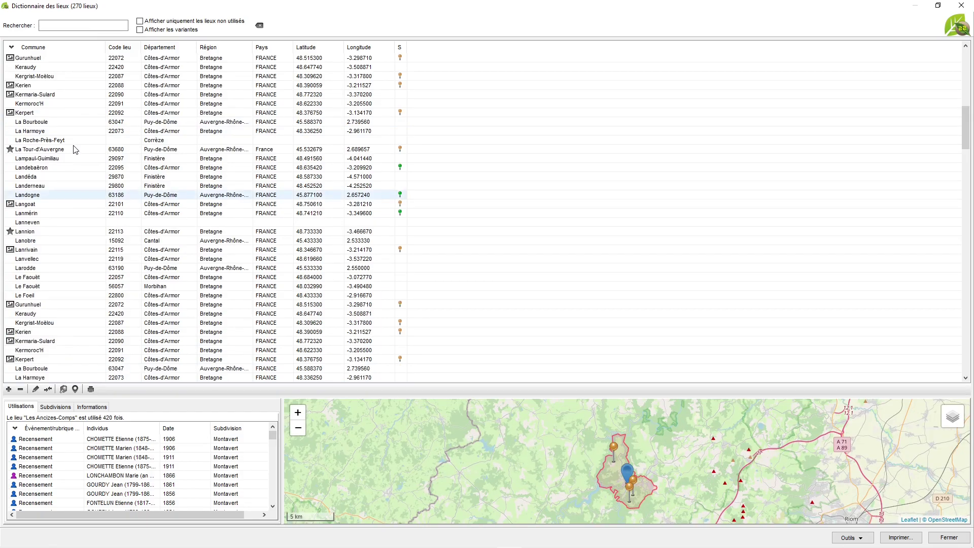
# Examine the subdivisions of the remaining "?" places and of Bourbriac, and close the places dictionary.
pyautogui.scroll(5, 75, 149)
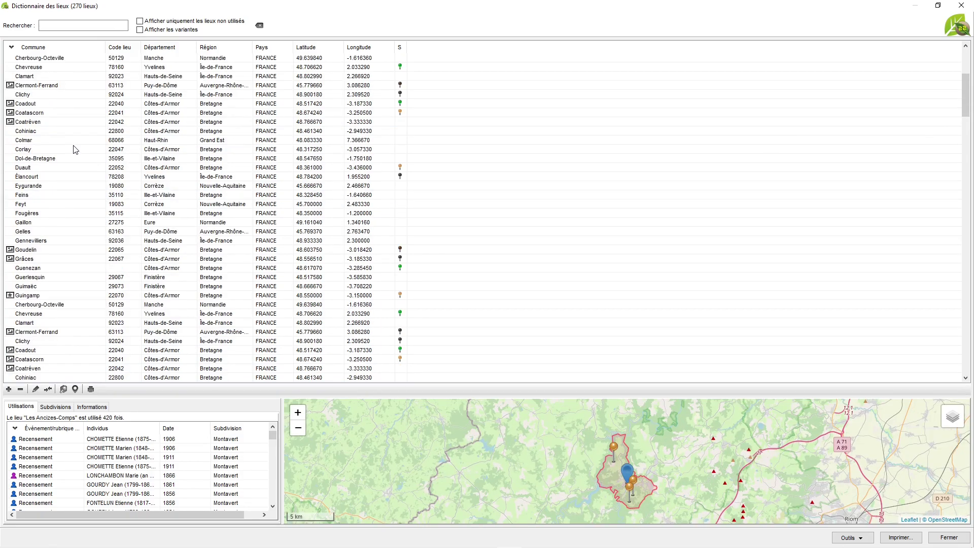
pyautogui.scroll(5, 75, 149)
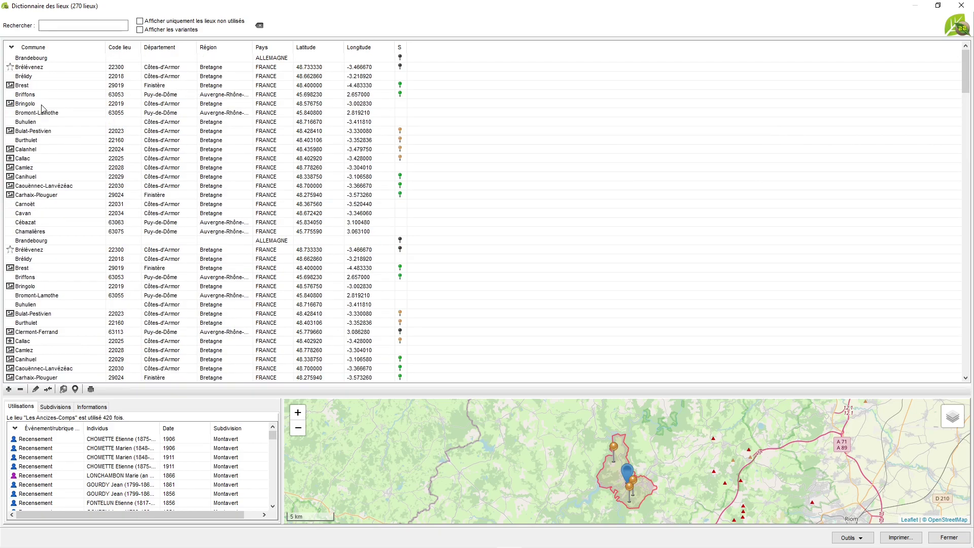
pyautogui.scroll(5, 43, 108)
pyautogui.click(18, 67)
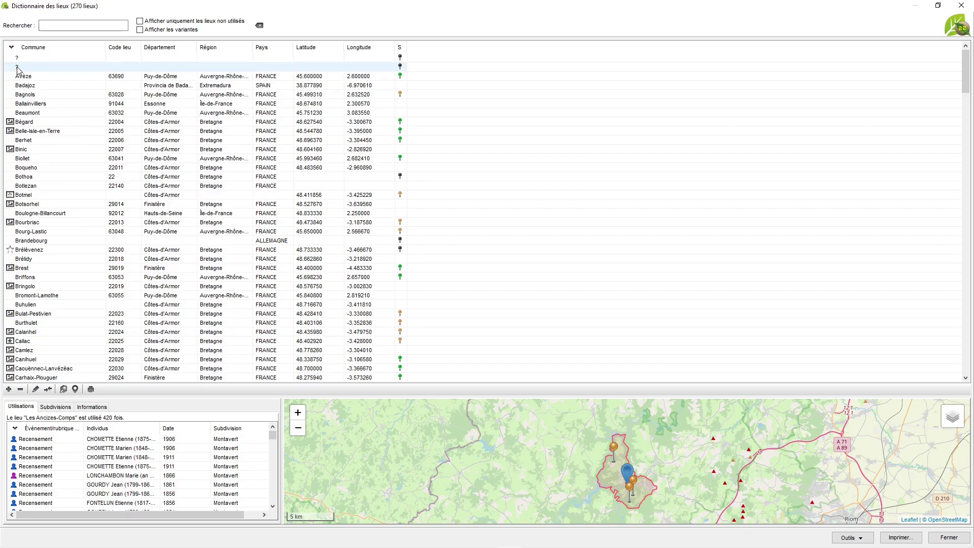
pyautogui.click(17, 68)
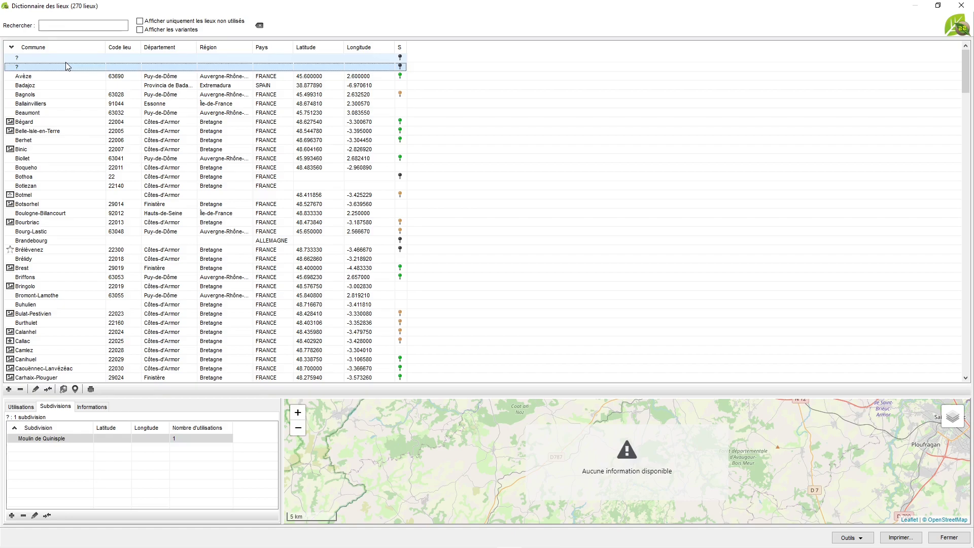
pyautogui.click(27, 223)
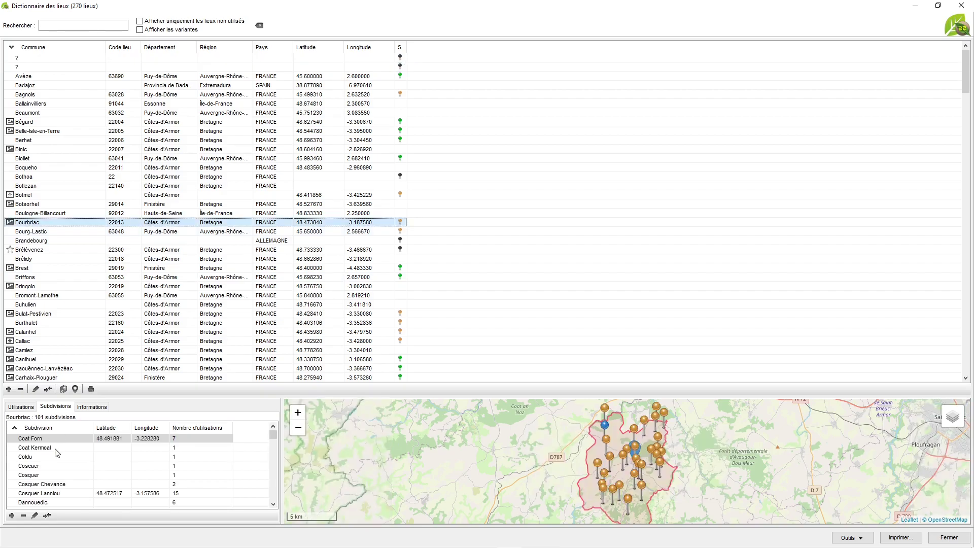
pyautogui.click(11, 516)
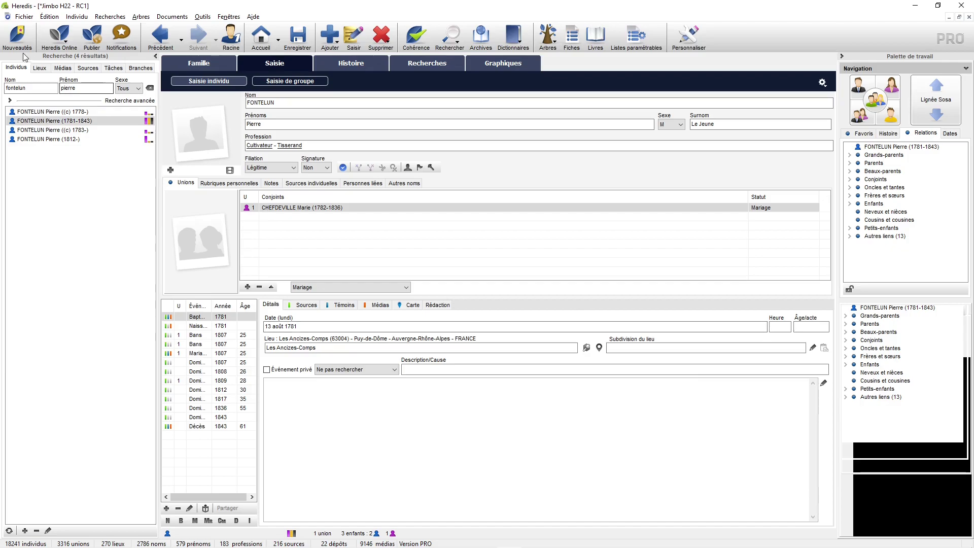
# Open the book settings for the "Familles de mon village" book in the Blanc theme, and maximize the window.
pyautogui.click(19, 34)
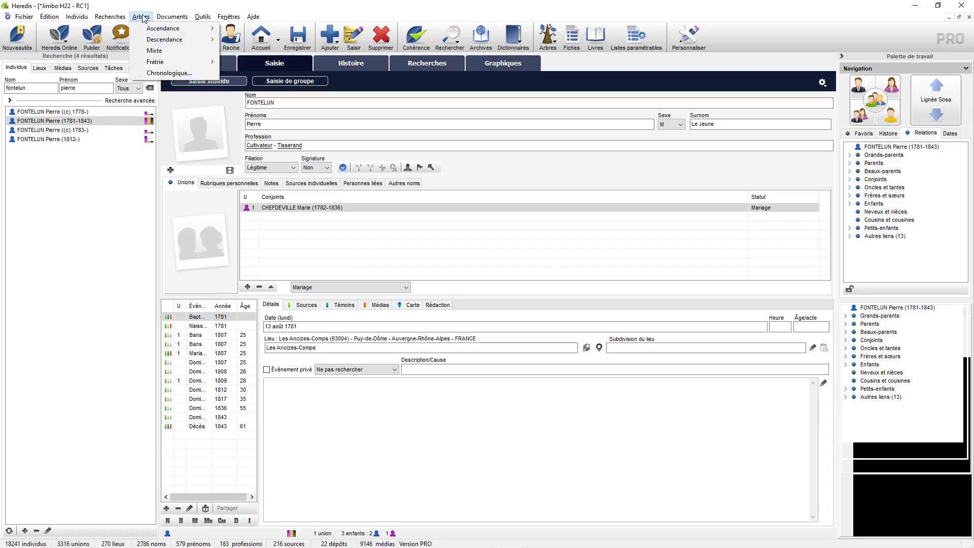
pyautogui.moveTo(178, 20)
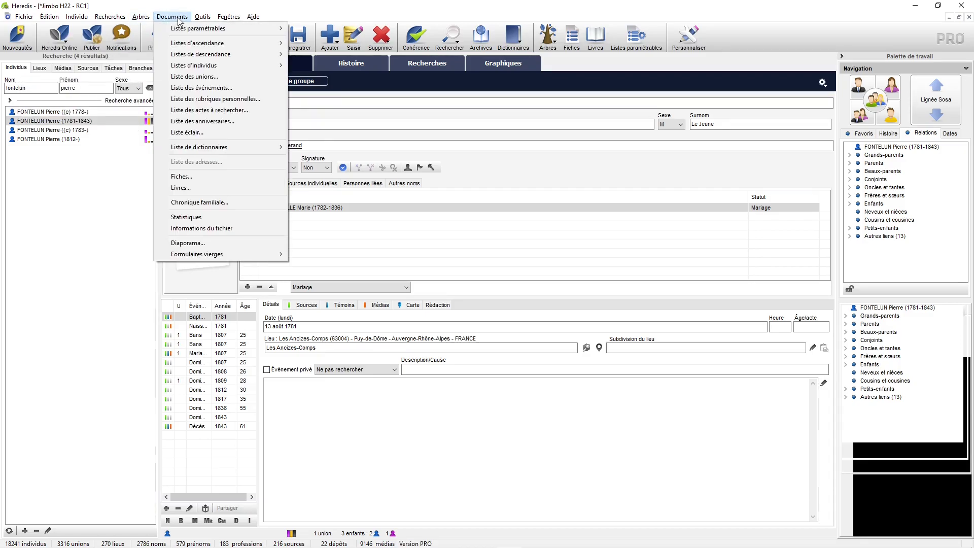
pyautogui.click(195, 187)
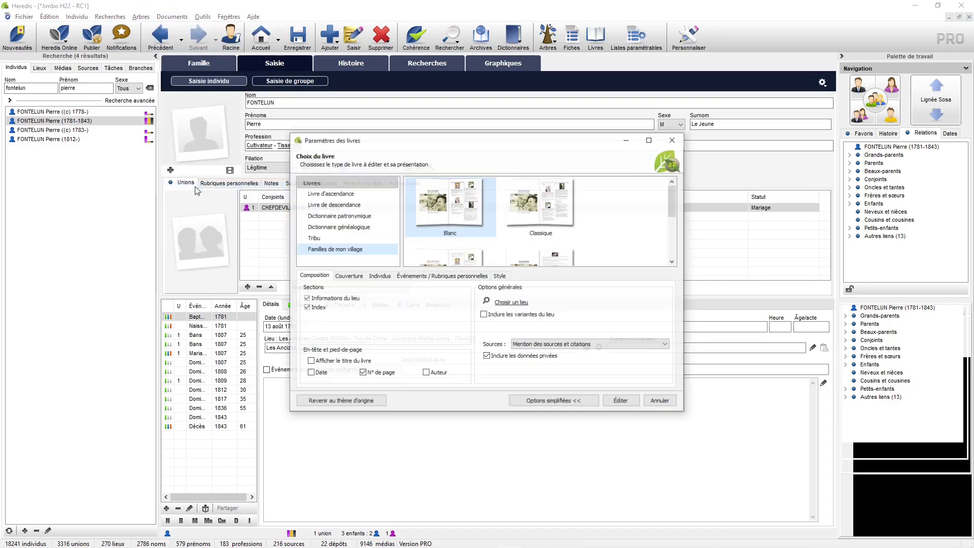
pyautogui.click(649, 139)
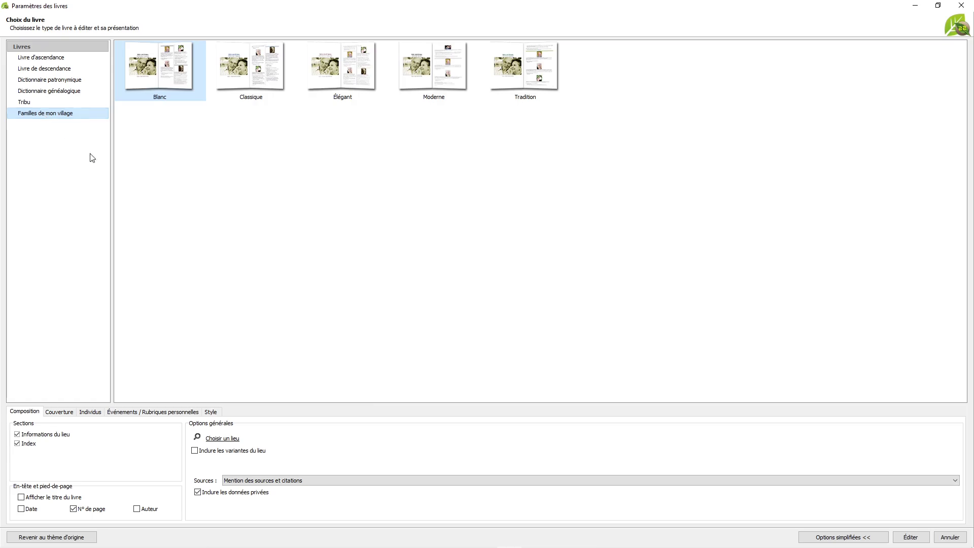
# Find Pont-Melvez (22249) with the search "PONT", choose it as the book's place, and generate the book.
pyautogui.click(222, 439)
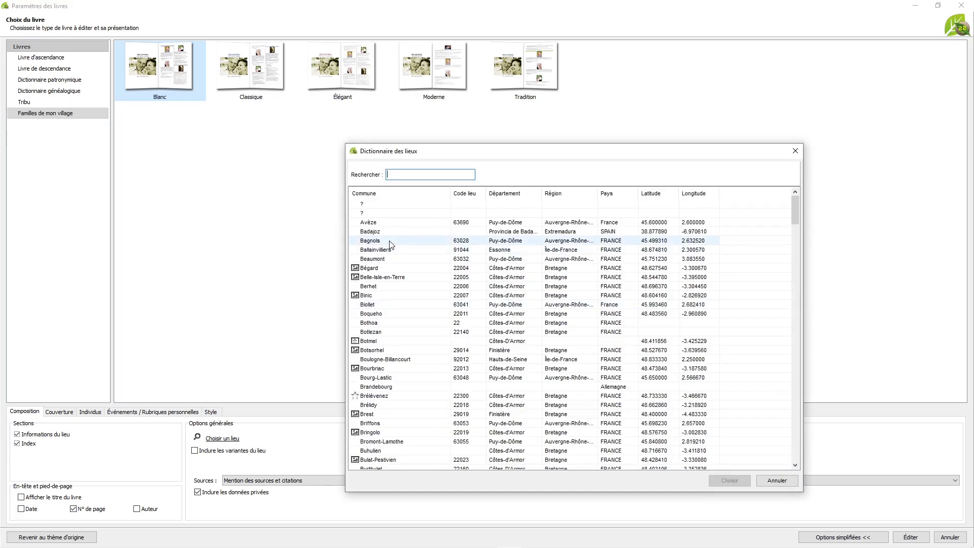
pyautogui.write('PONT')
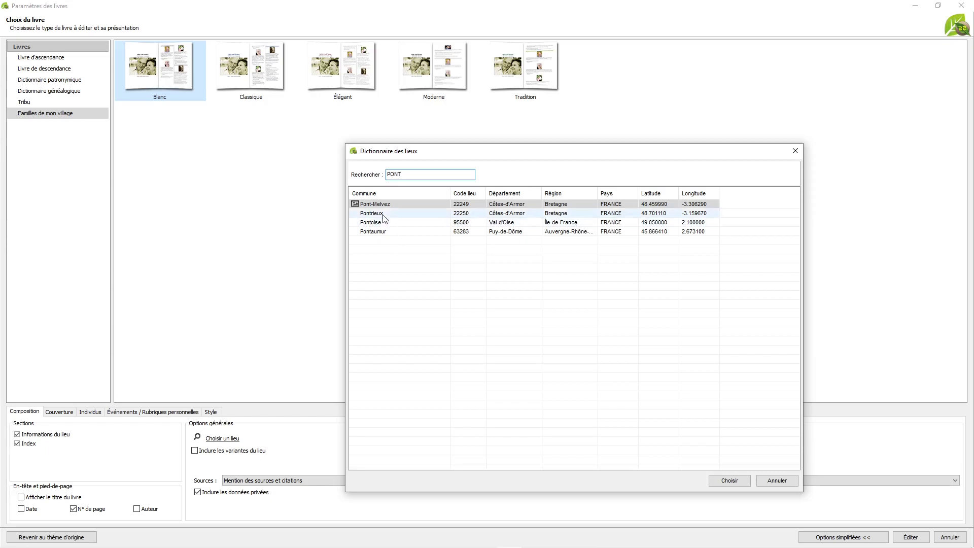
pyautogui.doubleClick(372, 206)
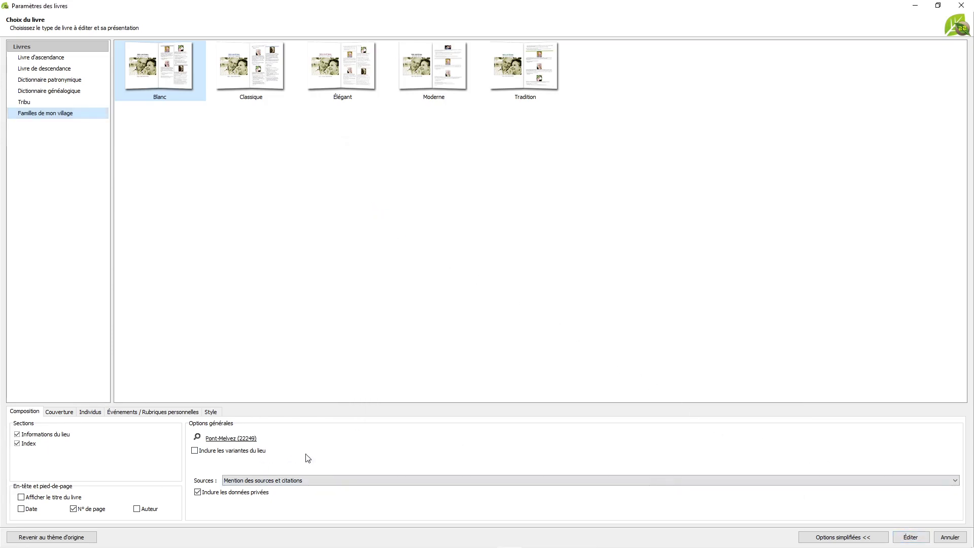
pyautogui.click(911, 538)
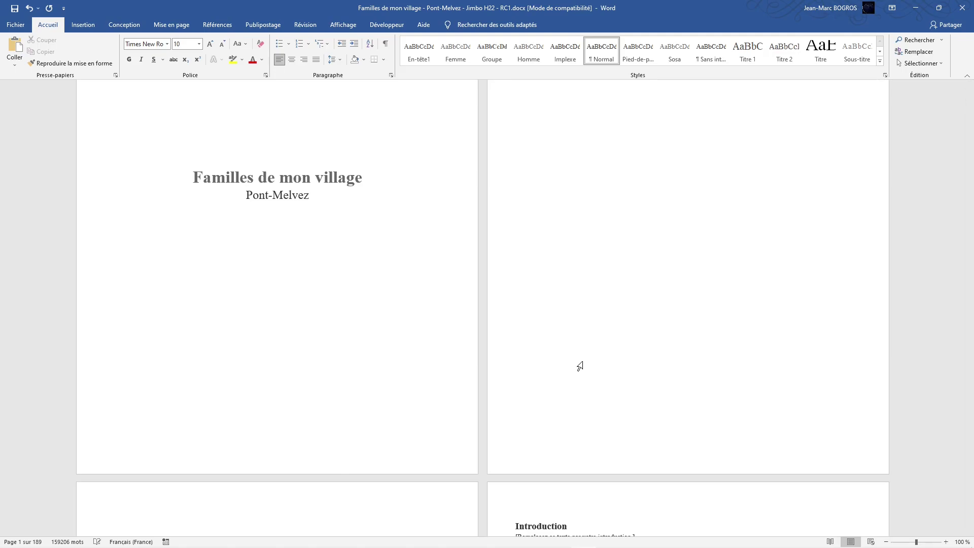
# In the generated Word document, examine the Pont-Melvez place information, with its note, photo and subdivisions.
pyautogui.doubleClick(580, 366)
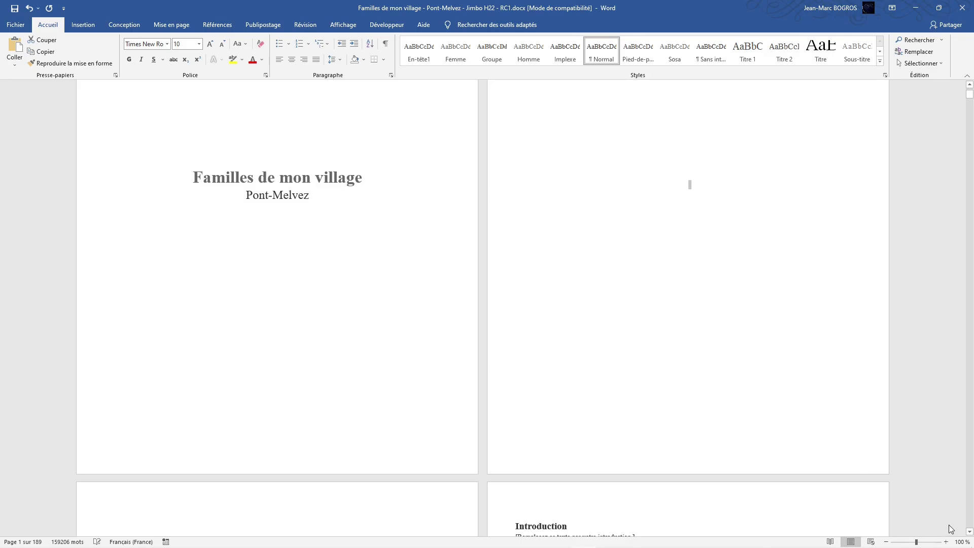
pyautogui.click(969, 531)
pyautogui.moveTo(969, 532); pyautogui.dragTo(969, 532)
pyautogui.scroll(-8, 393, 496)
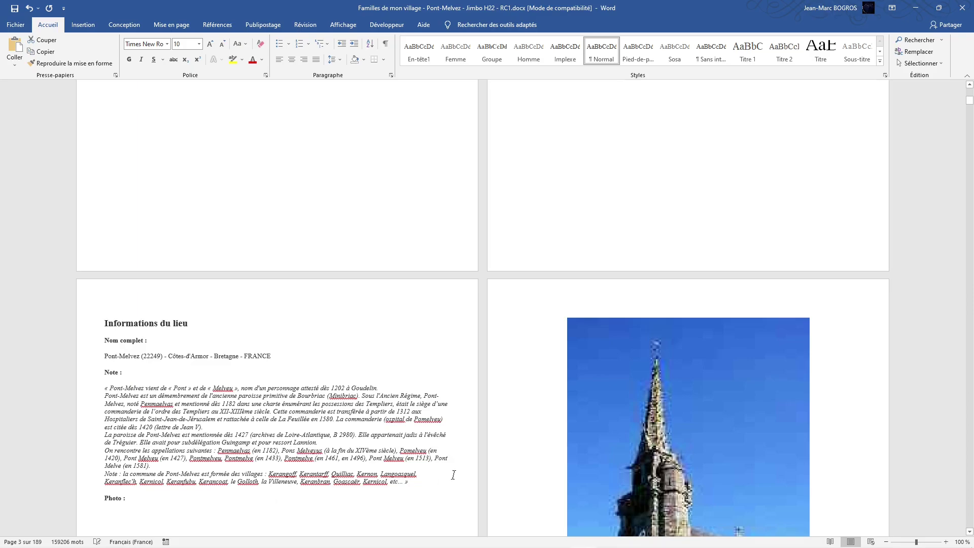
pyautogui.scroll(-2, 452, 474)
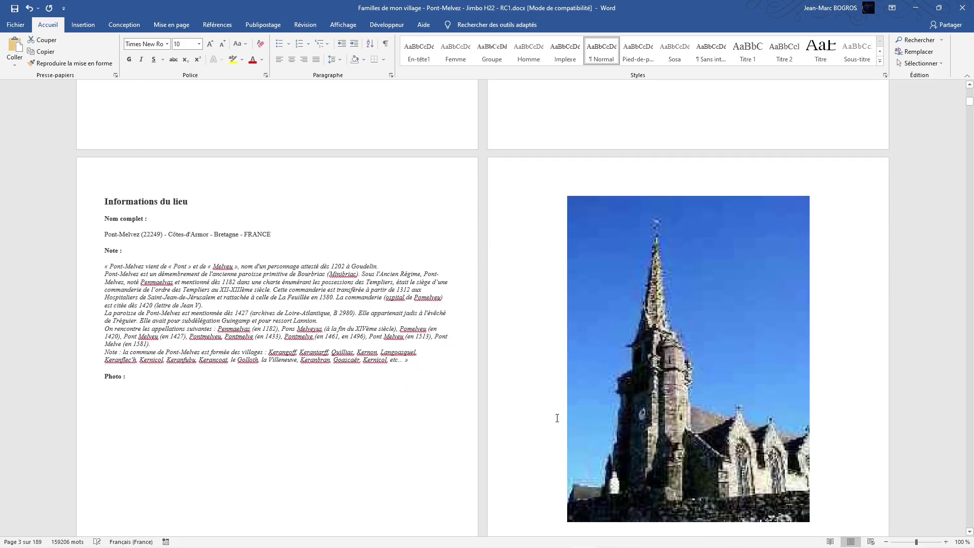
pyautogui.scroll(-2, 533, 416)
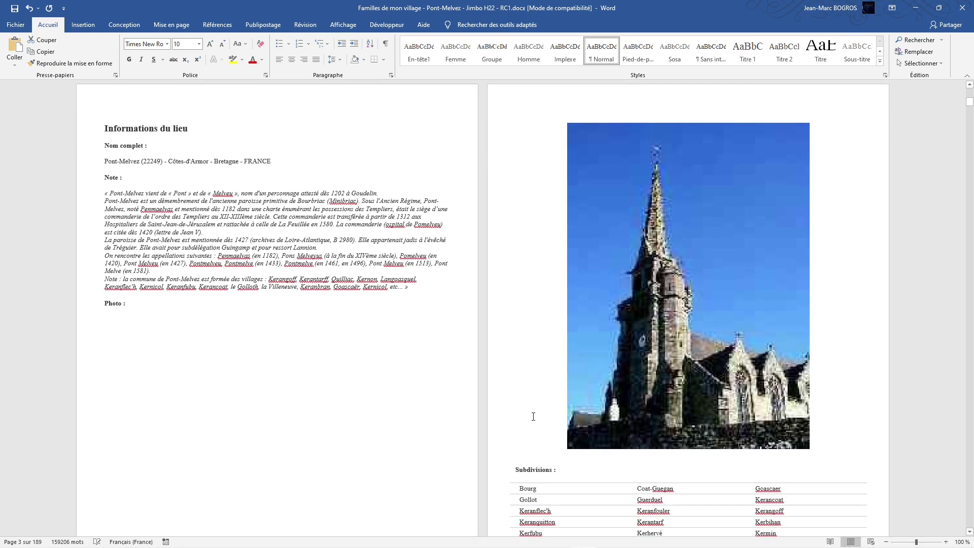
pyautogui.scroll(-3, 533, 416)
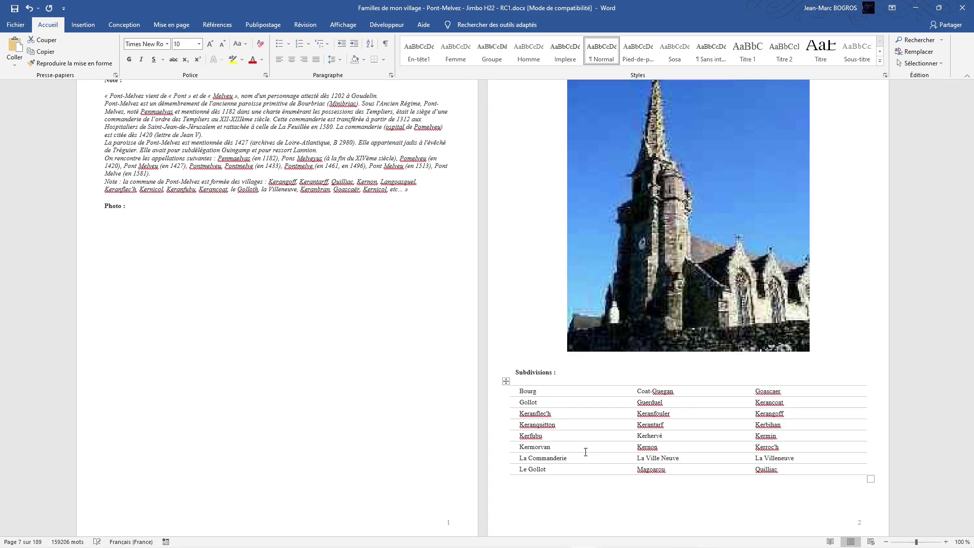
# Read through the numbered family entries of the village book, with their events, unions, children and source notes.
pyautogui.scroll(-2, 586, 452)
pyautogui.scroll(-4, 587, 456)
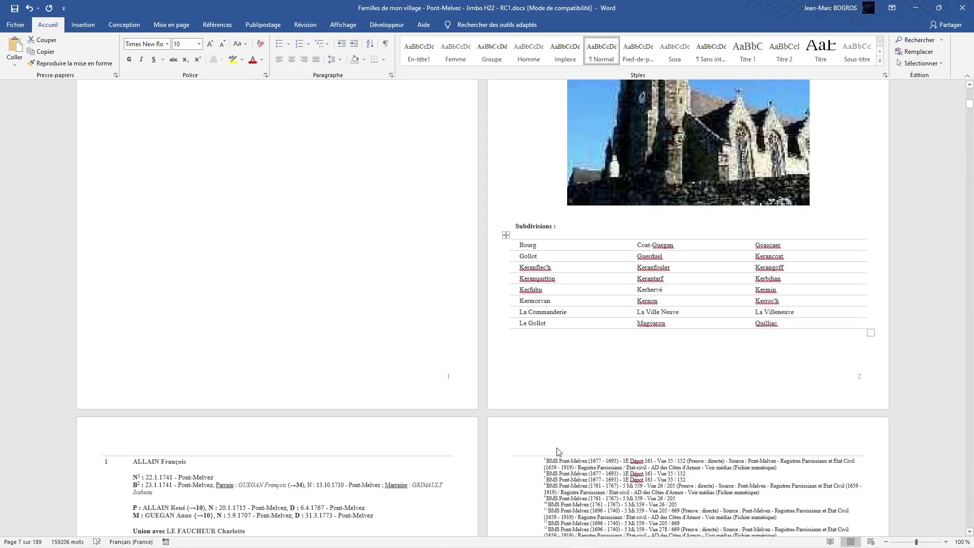
pyautogui.scroll(-6, 532, 450)
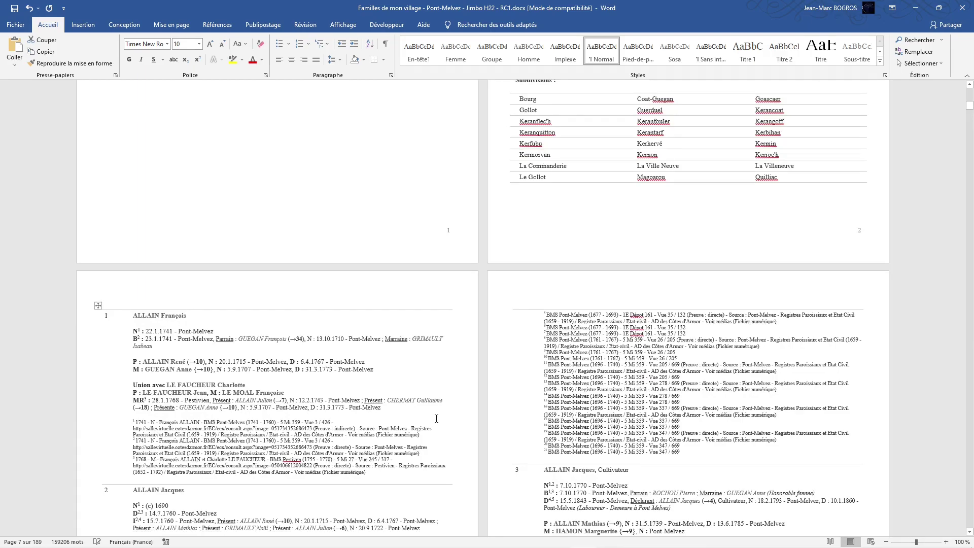
pyautogui.scroll(-10, 436, 417)
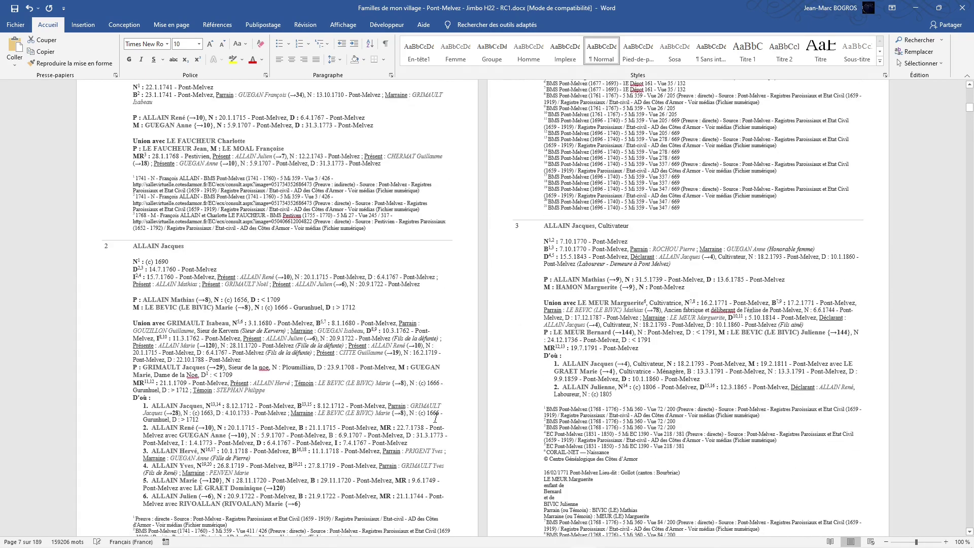
pyautogui.scroll(-2, 435, 418)
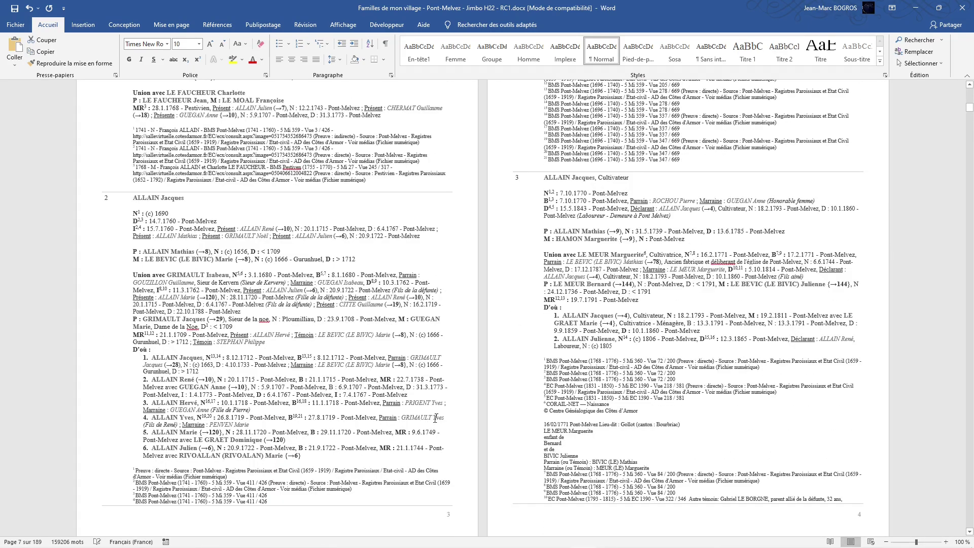